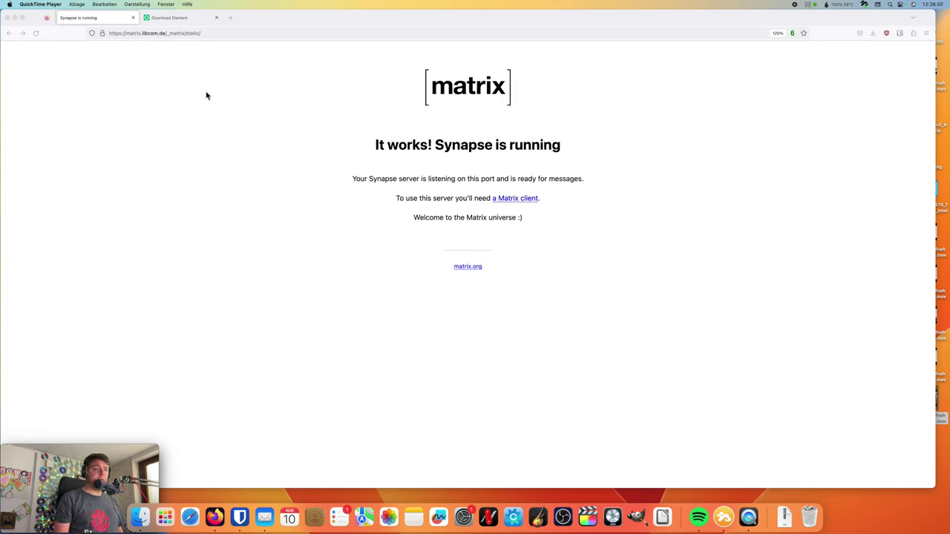
Step: Download the Mac version of Element and install it by copying Element.app from Element.dmg into Applications
left_click(169, 19)
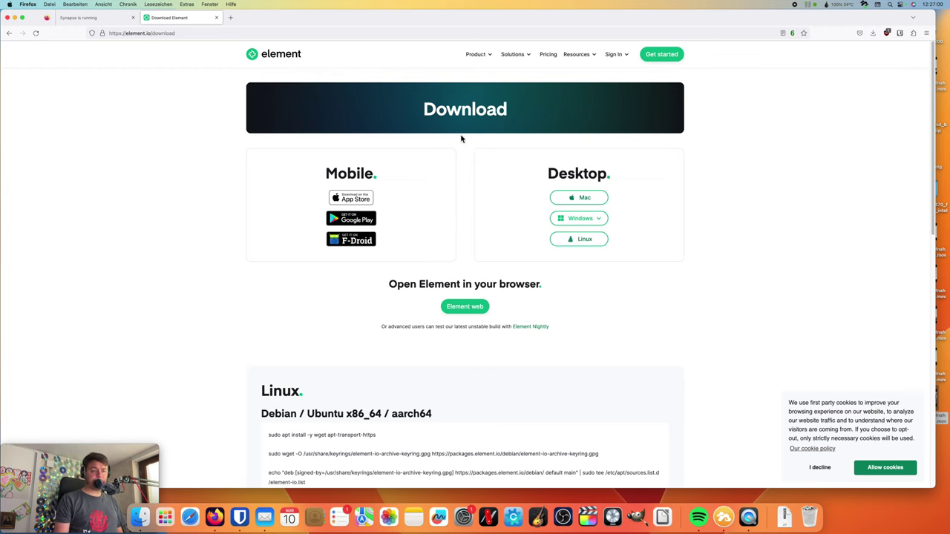
left_click(590, 199)
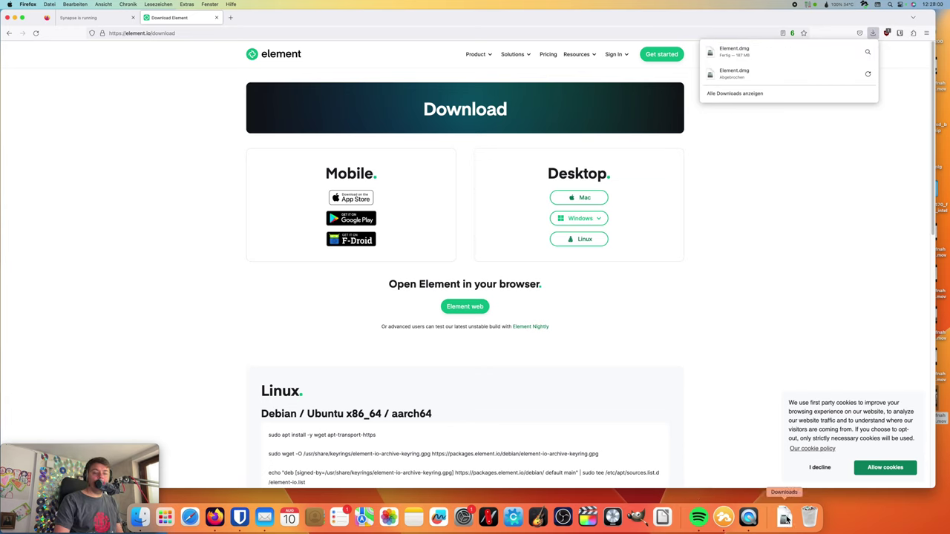
left_click(786, 517)
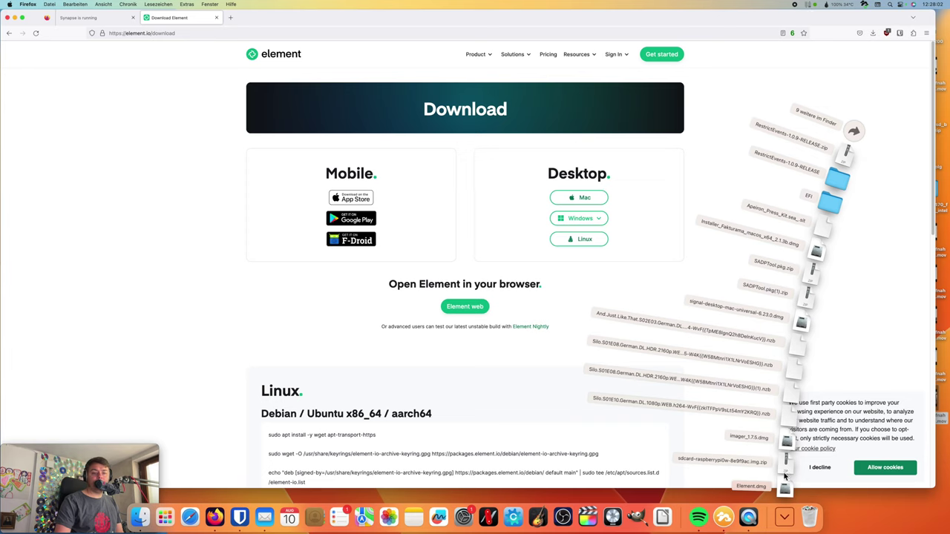
left_click(786, 484)
left_click_drag(206, 296, 300, 293)
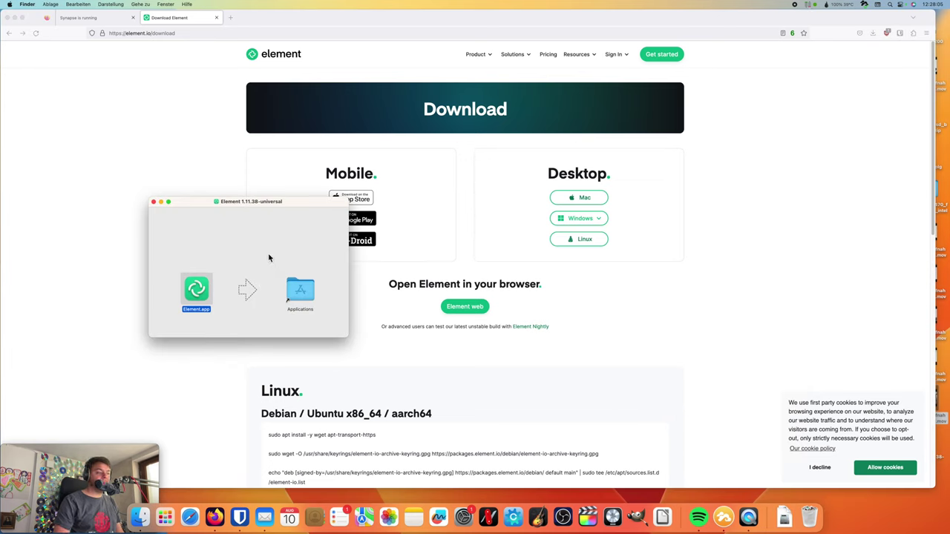
key("super+w")
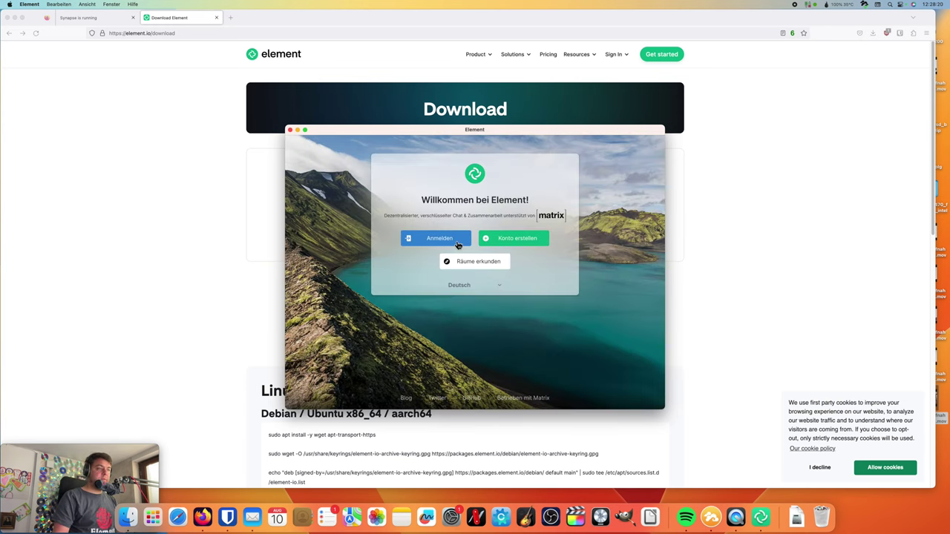
Step: Switch to Firefox and open the joinmatrix.org list of public Matrix homeservers in a new tab
left_click(82, 190)
key("super+t")
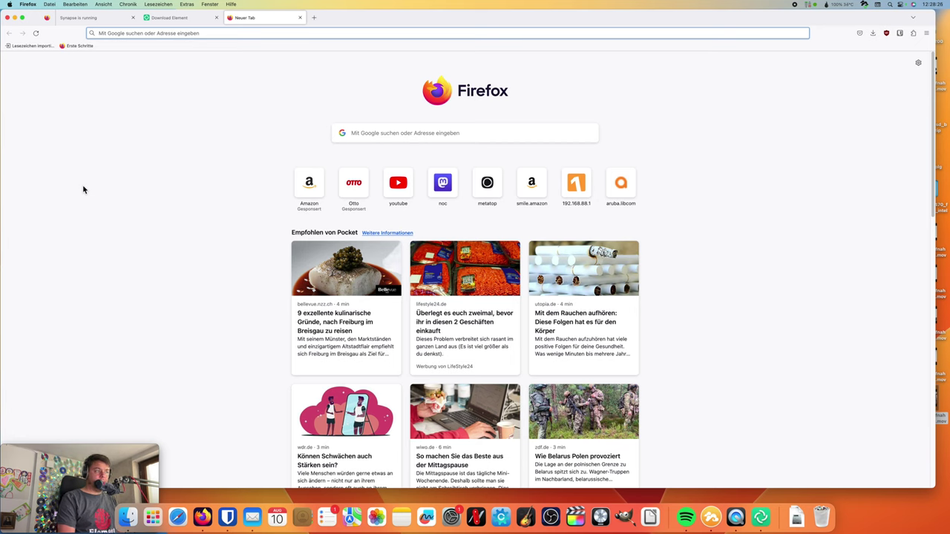
type("joinmatrix")
key("Return")
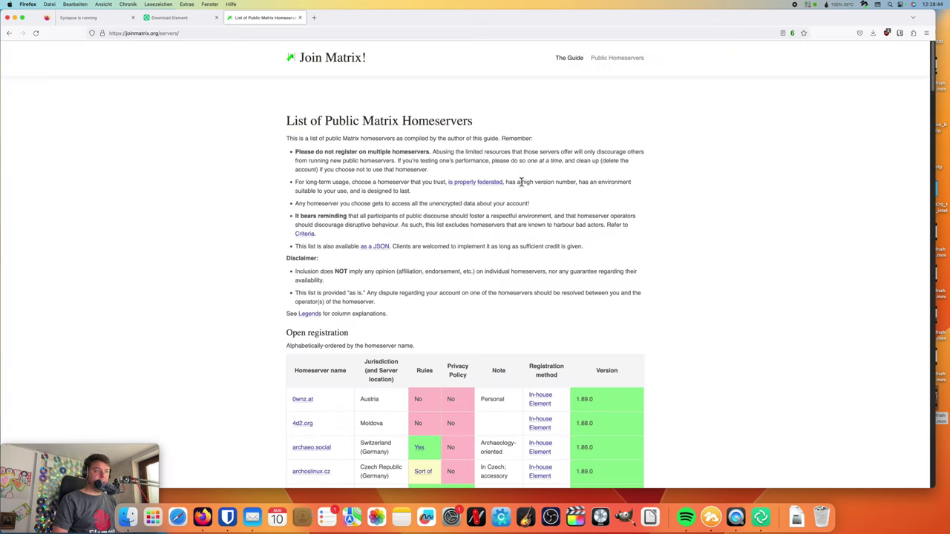
Step: Search the homeserver list for libcom and look over the other entries with open registration
scroll(528, 183, "down", 1)
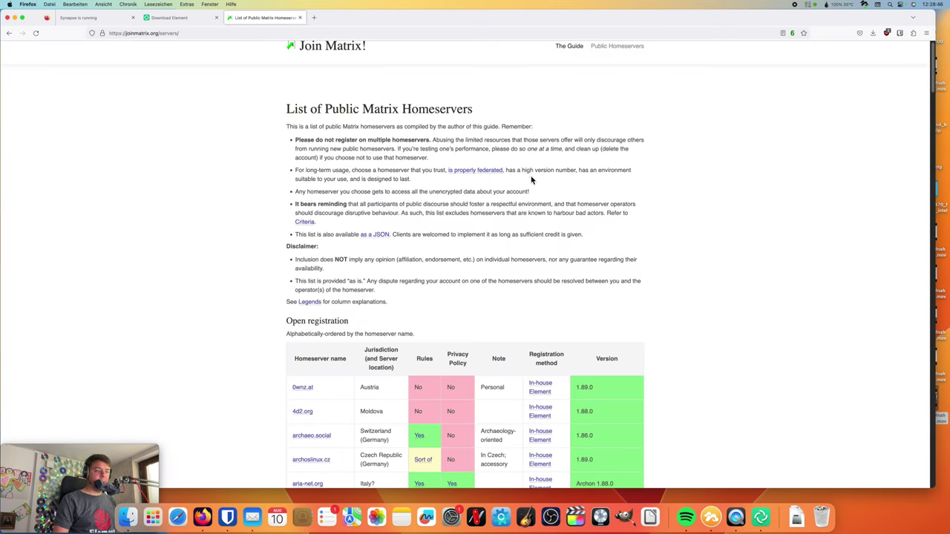
scroll(551, 181, "down", 5)
key("super+f")
type("kb")
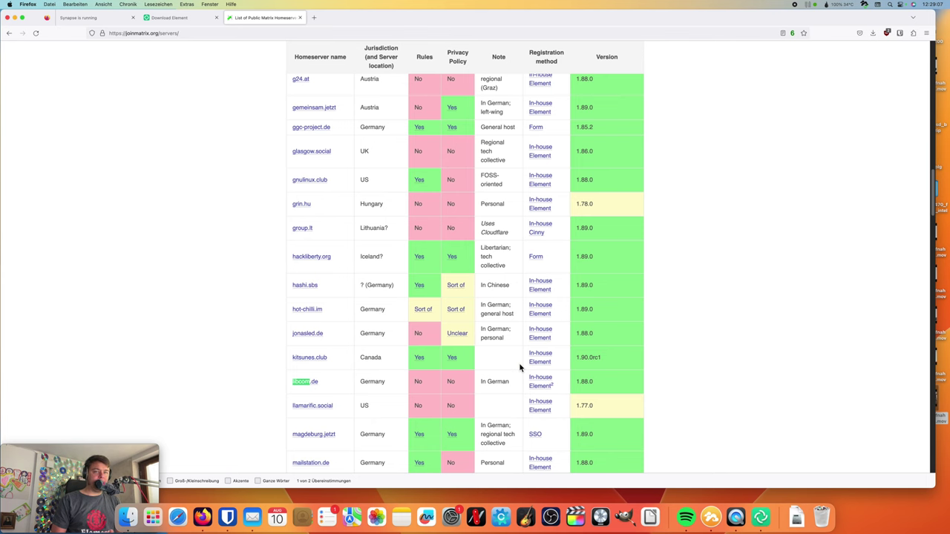
scroll(519, 367, "up", 15)
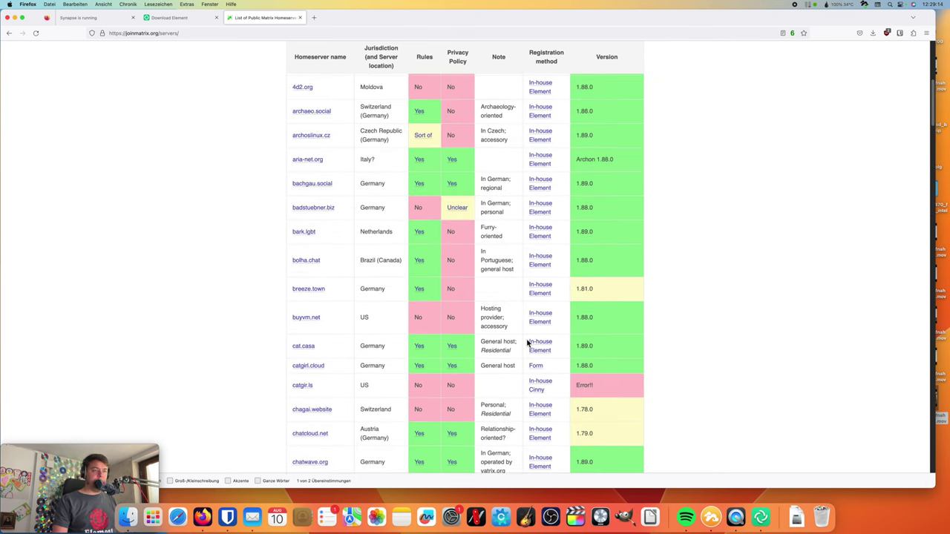
scroll(527, 344, "up", 9)
scroll(523, 342, "down", 4)
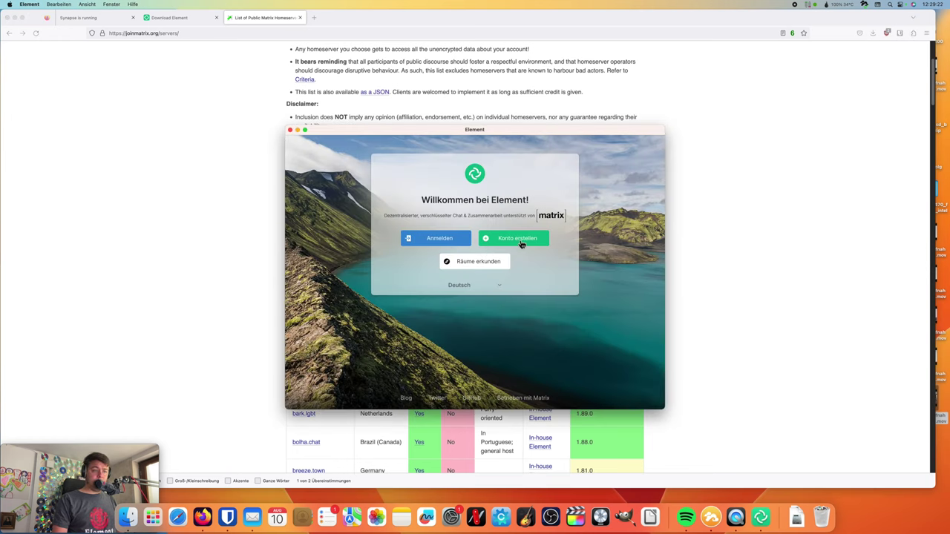
Step: Switch to Element, begin creating an account and set its home server to libcom.de
left_click(518, 239)
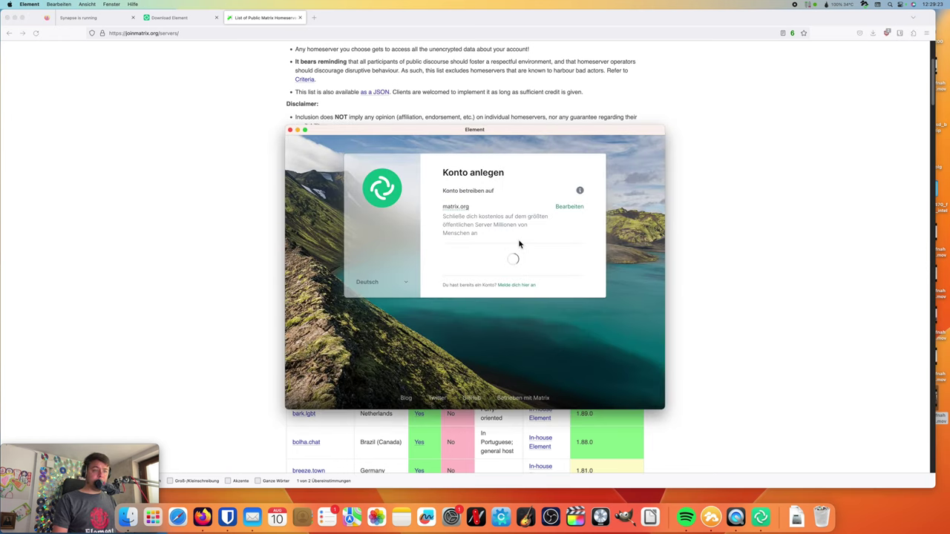
left_click(566, 207)
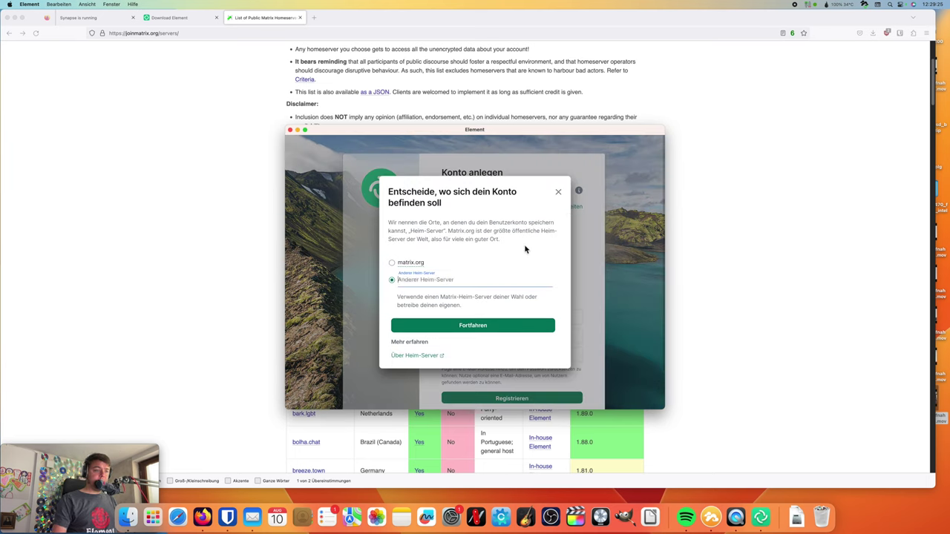
type("libcom.de")
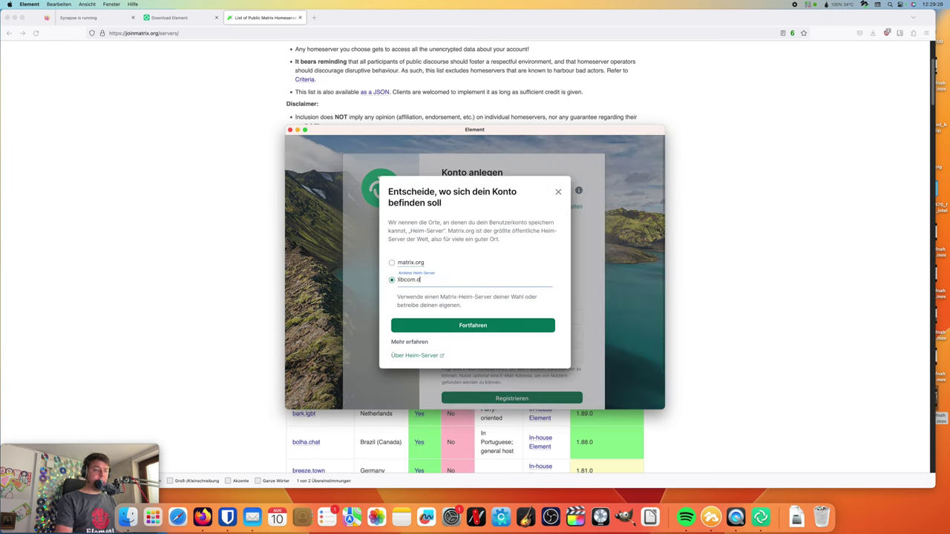
left_click(473, 327)
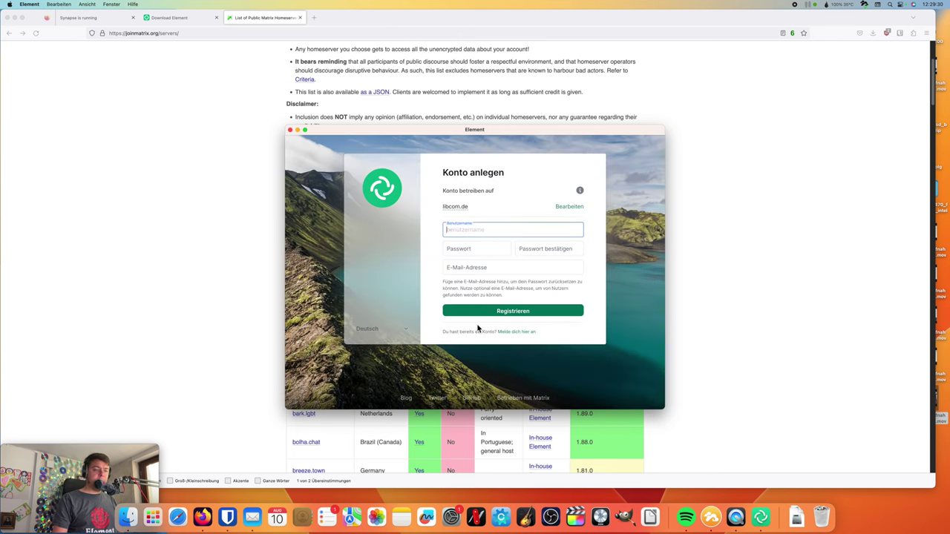
left_click(464, 251)
left_click(482, 271)
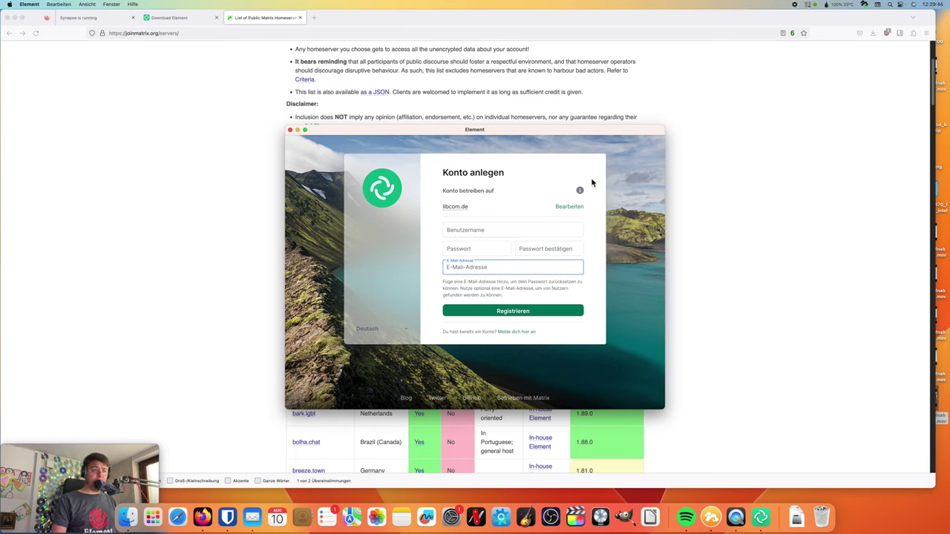
left_click(613, 171)
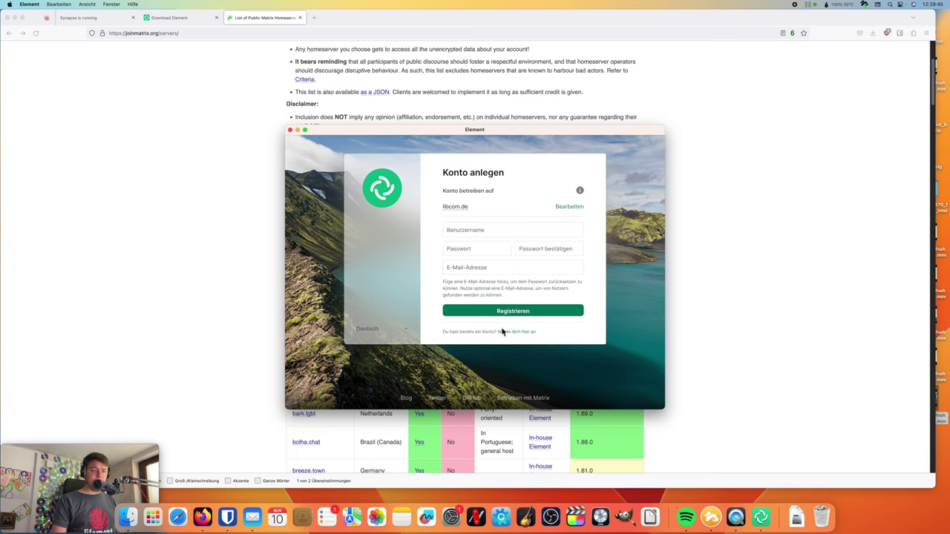
Step: Change from registration to signing in with an existing account, and switch to Bitwarden for the credentials
left_click(520, 334)
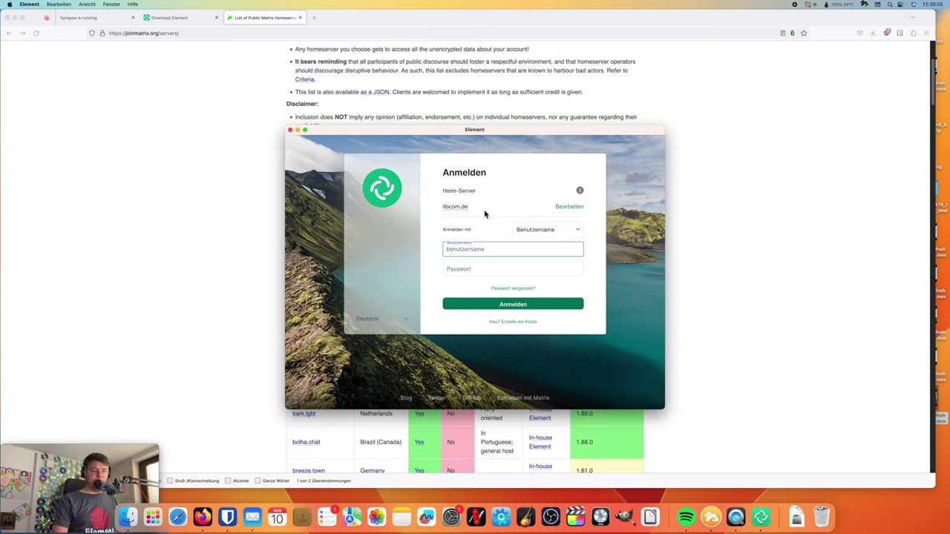
left_click(490, 234)
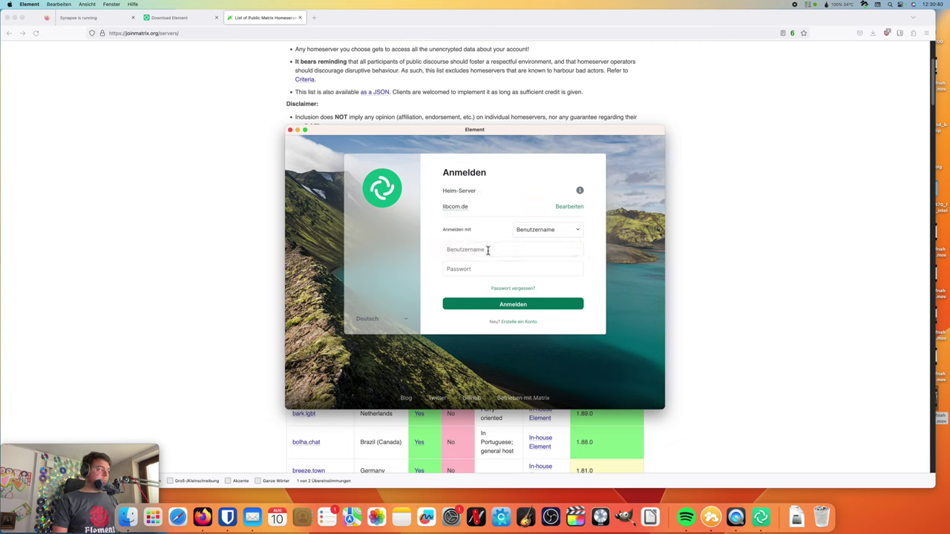
key("super+Tab")
key("super+Tab")
key("super+Tab")
key("super+Tab")
key("super+Tab")
key("super+Tab")
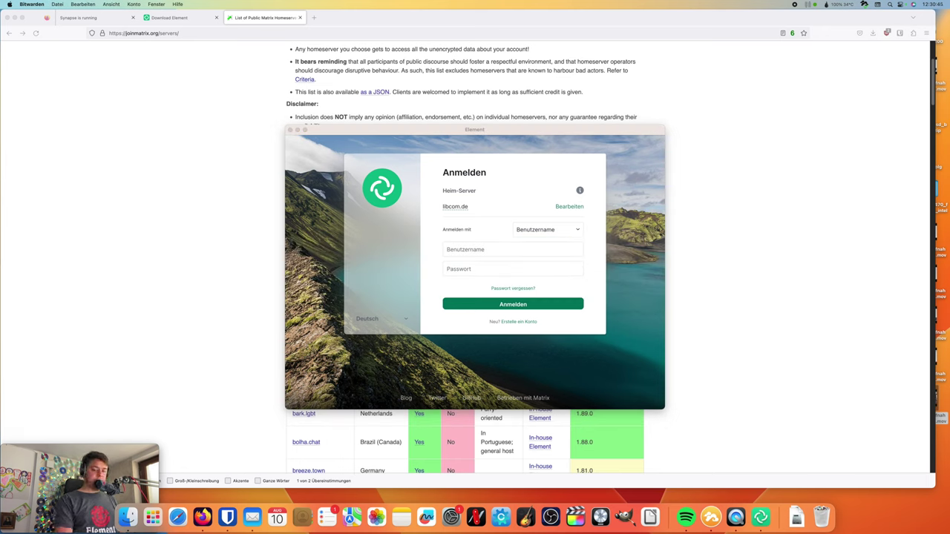
Step: Sign in to the libcom.de home server with the account's username and password
left_click(492, 253)
type("jochen")
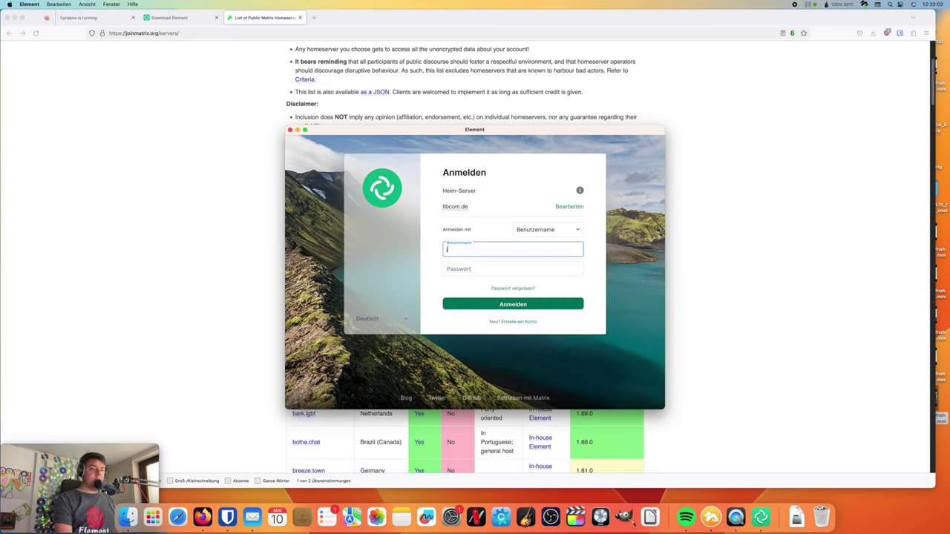
key("Tab")
type("••••••••••••")
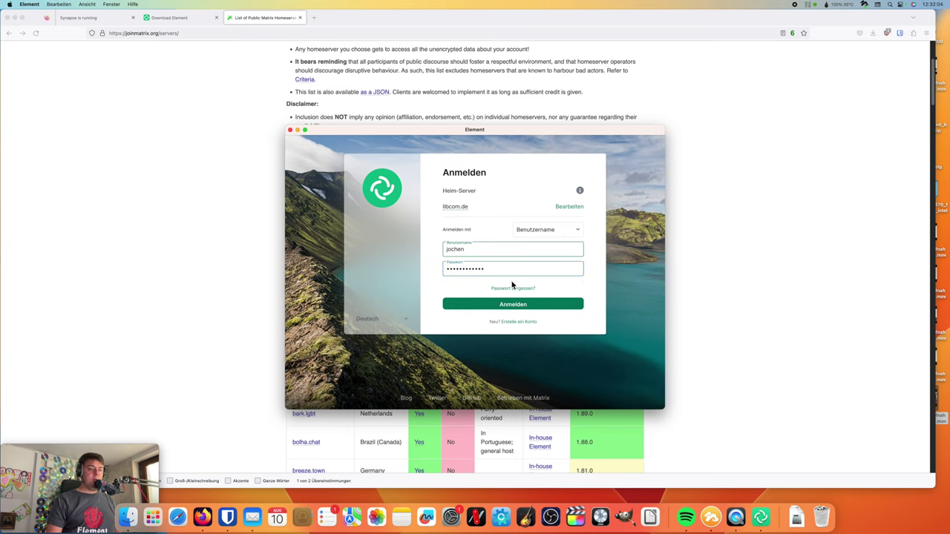
left_click(523, 306)
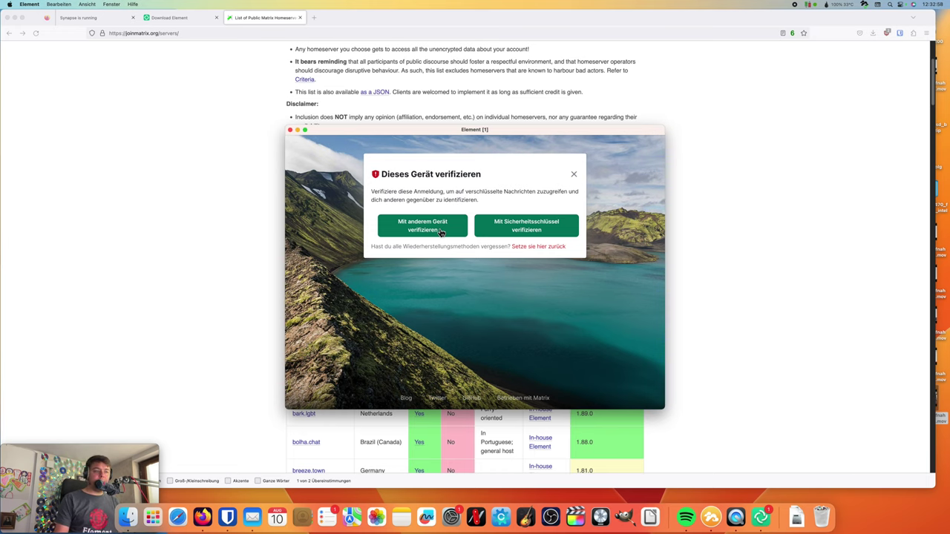
Step: Verify this session with another device by comparing emojis and confirming that they match
left_click(440, 232)
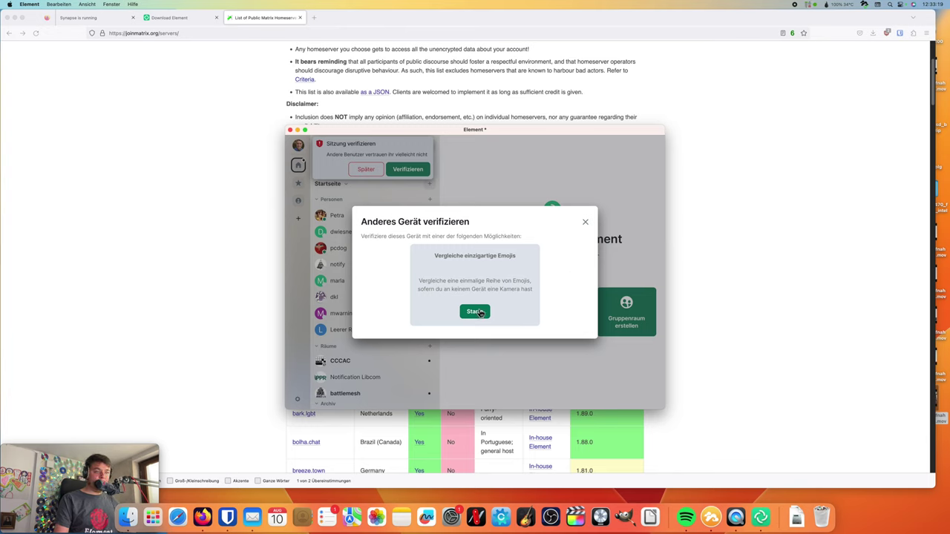
left_click(475, 312)
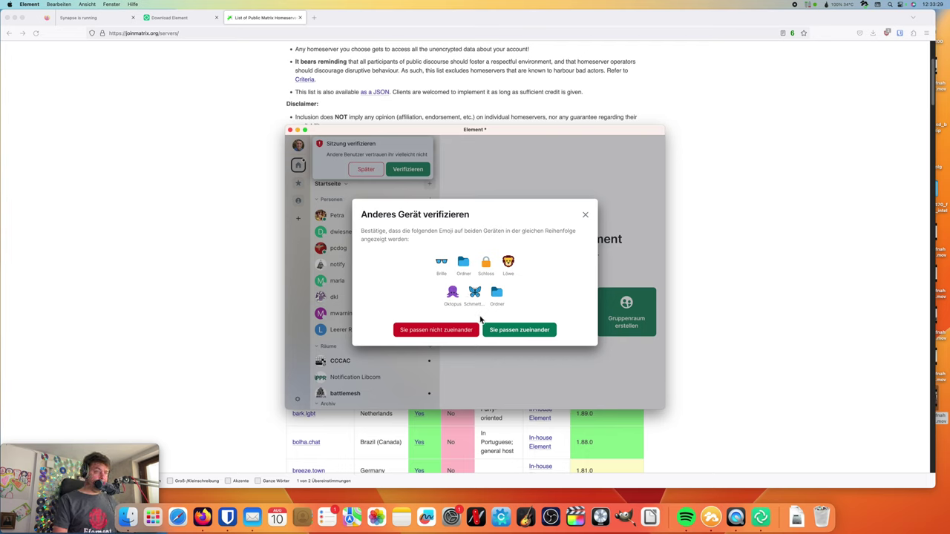
left_click(526, 332)
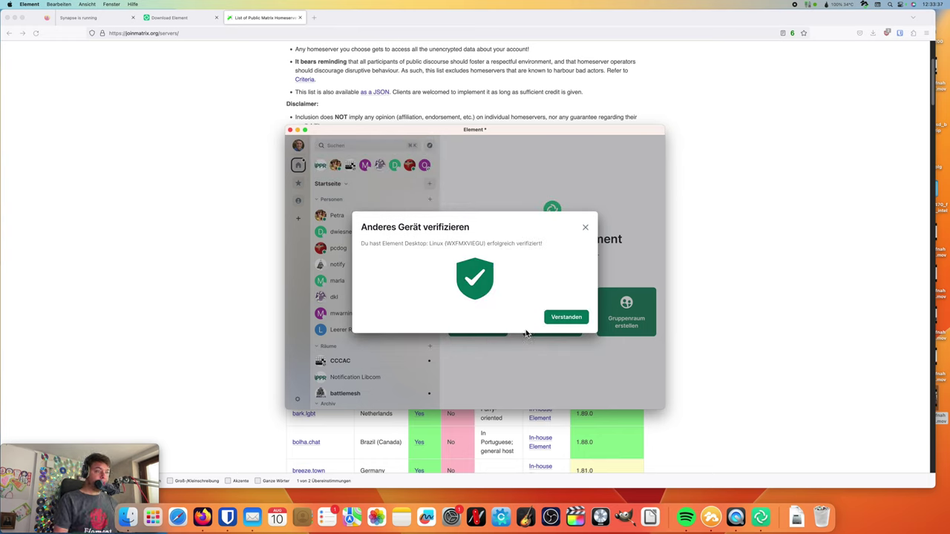
left_click(556, 324)
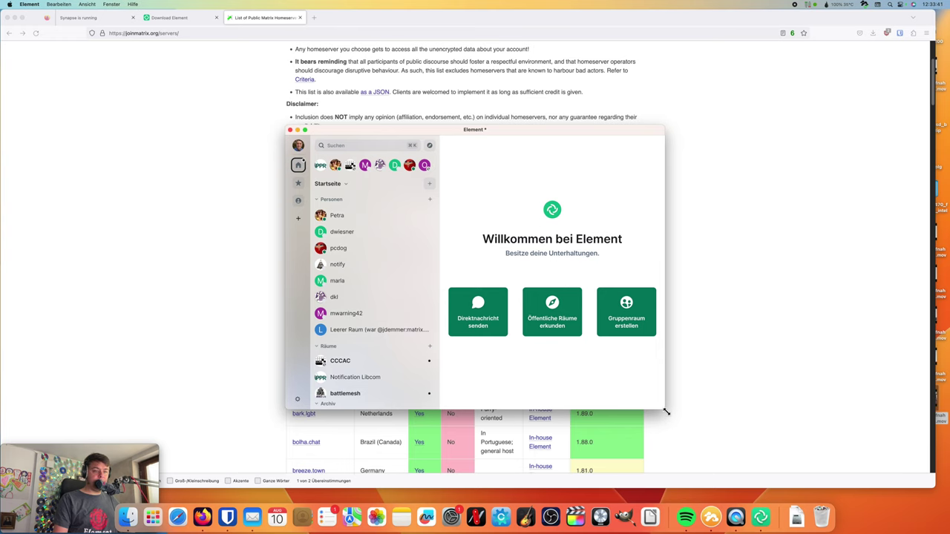
Step: Widen the Element window and reposition it further up and to the left on the desktop
left_click_drag(666, 412, 847, 422)
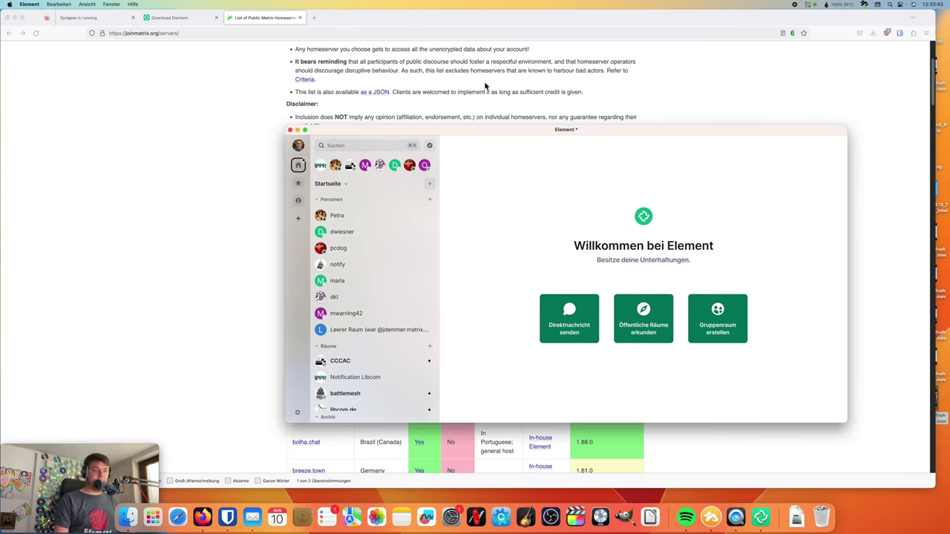
left_click_drag(500, 131, 427, 114)
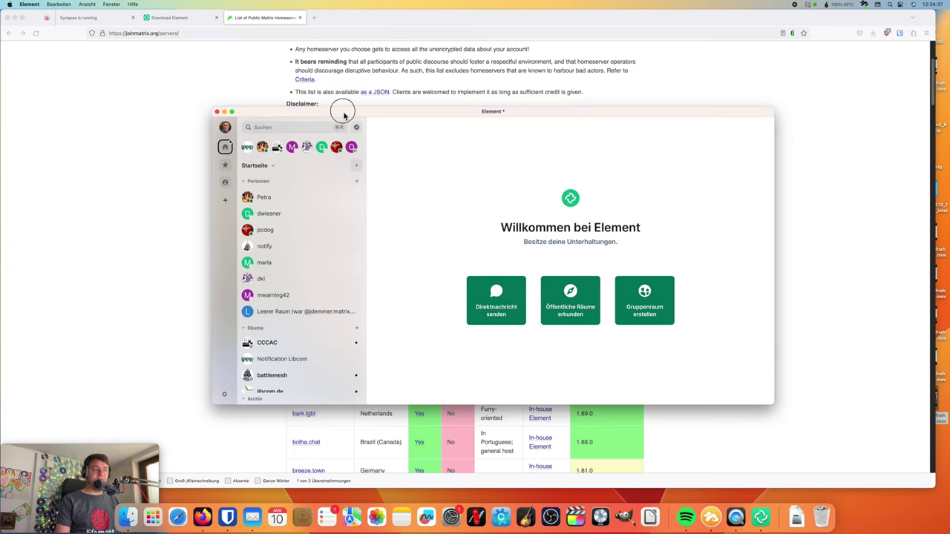
left_click_drag(346, 113, 334, 111)
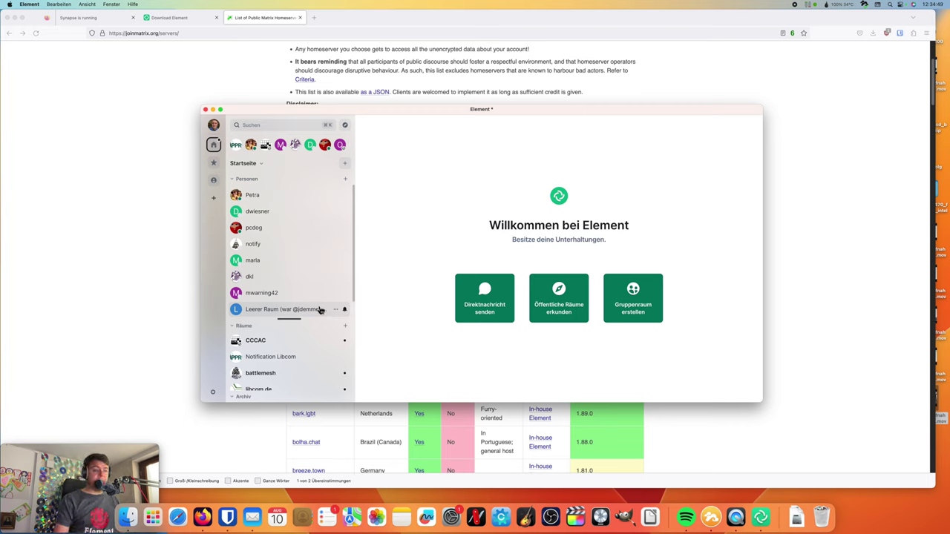
Step: Open the libcom.de room from the room list, and start exploring the public rooms
scroll(309, 326, "down", 5)
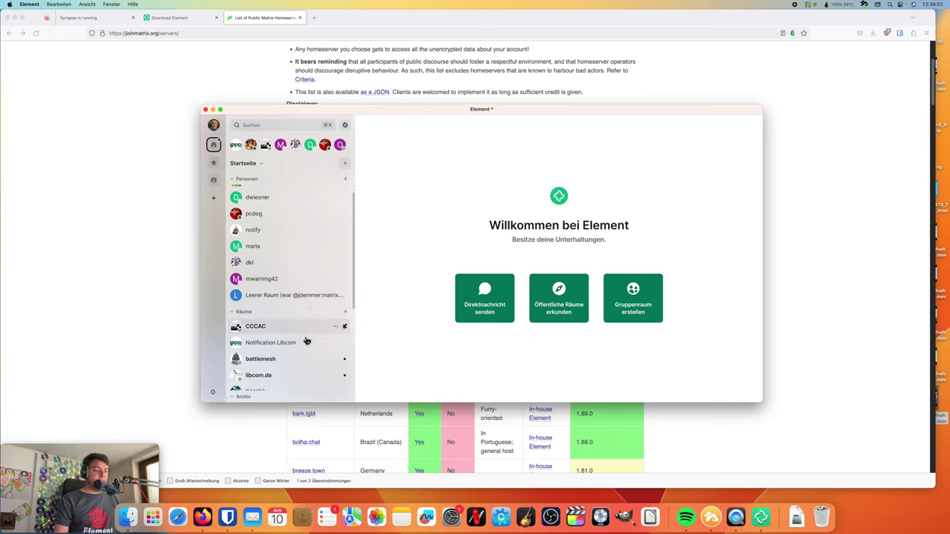
scroll(301, 375, "up", 2)
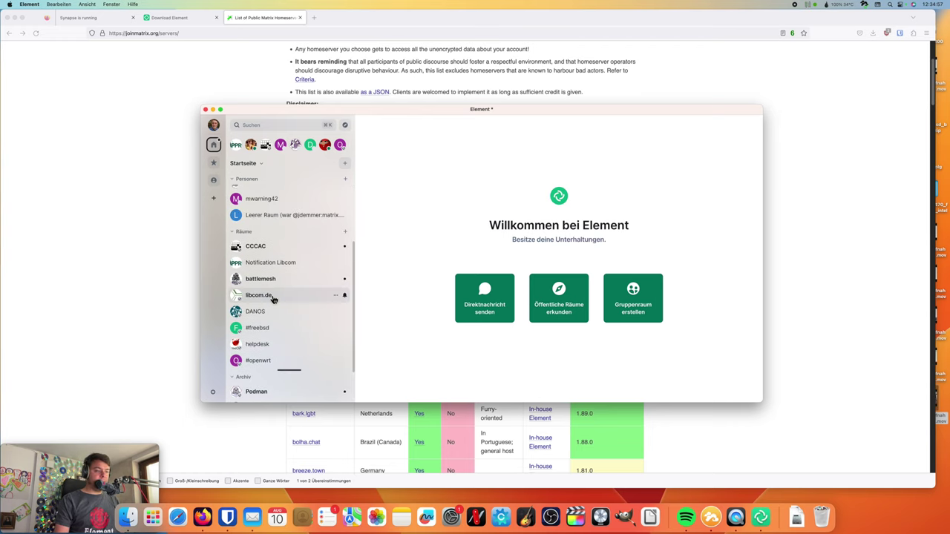
left_click(274, 297)
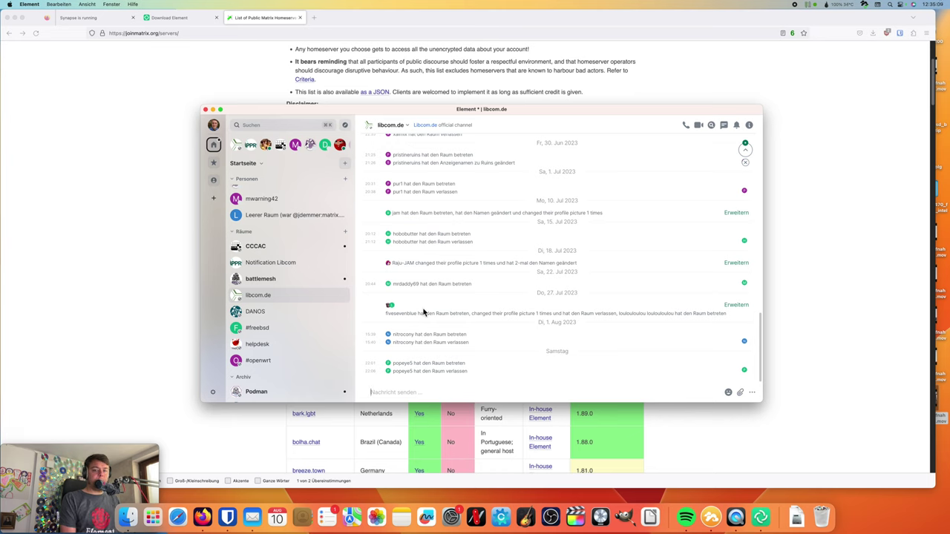
left_click(345, 125)
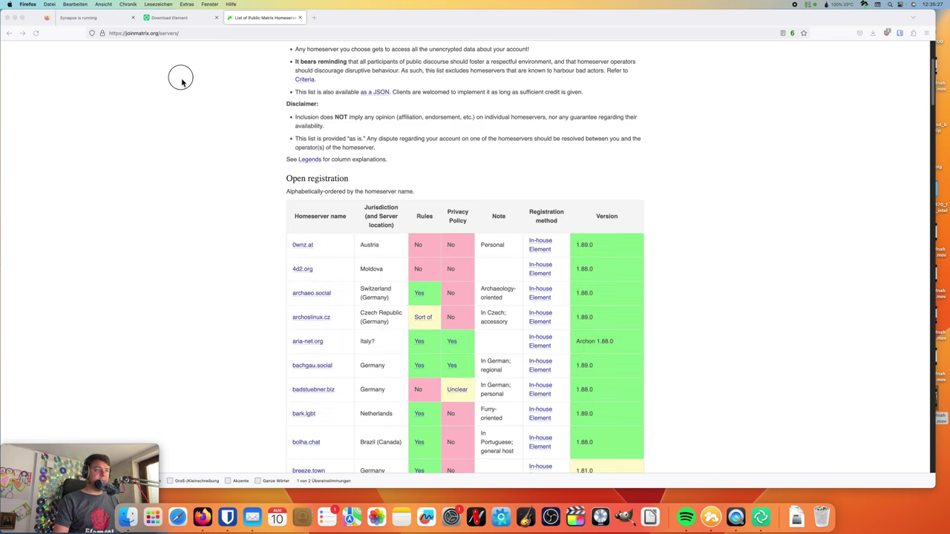
Step: Switch to Firefox and copy the homeserver name aria-net.org from the open registration list
left_click(176, 79)
scroll(239, 144, "down", 1)
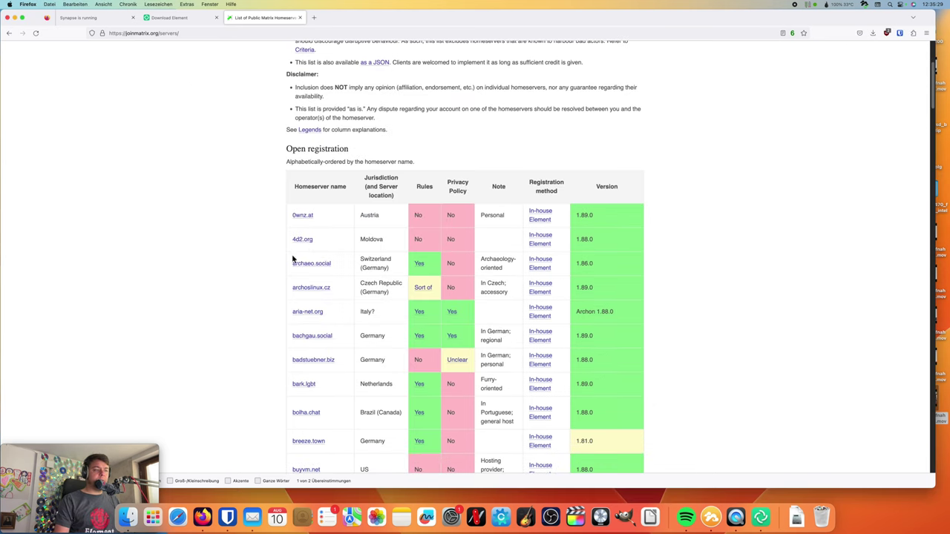
scroll(276, 259, "down", 2)
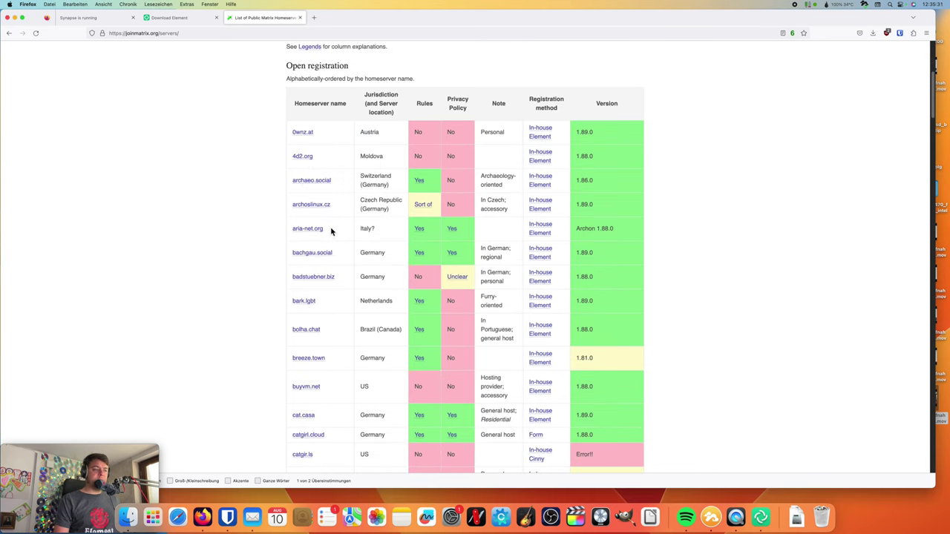
left_click_drag(327, 229, 289, 232)
key("super+c")
Step: Switch back to Element, add aria-net.org as a server and look through its public rooms
key("super+Tab")
left_click(394, 233)
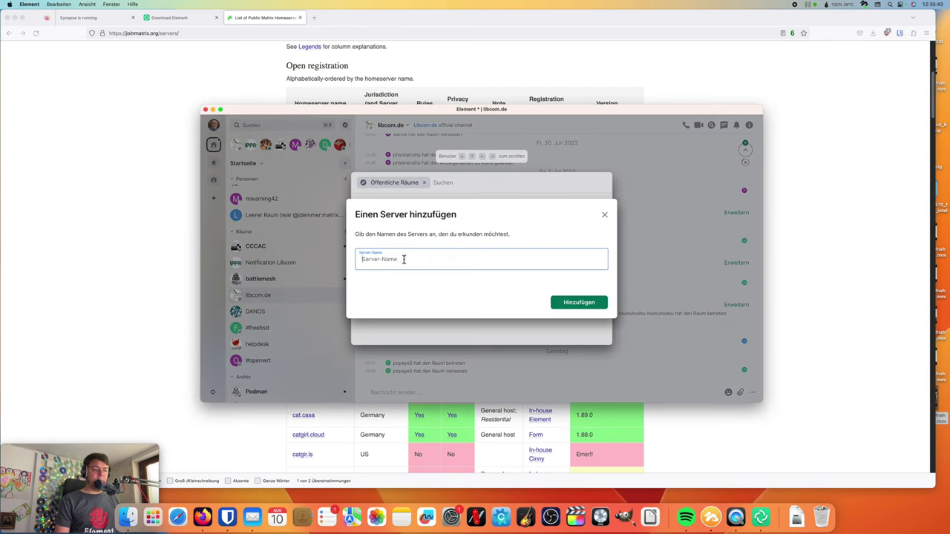
key("super+v")
left_click(570, 302)
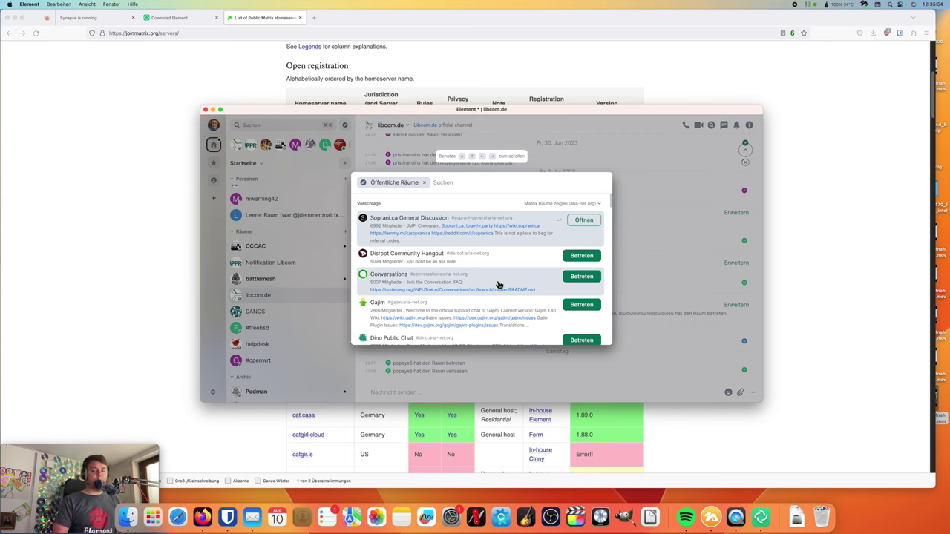
scroll(486, 289, "down", 2)
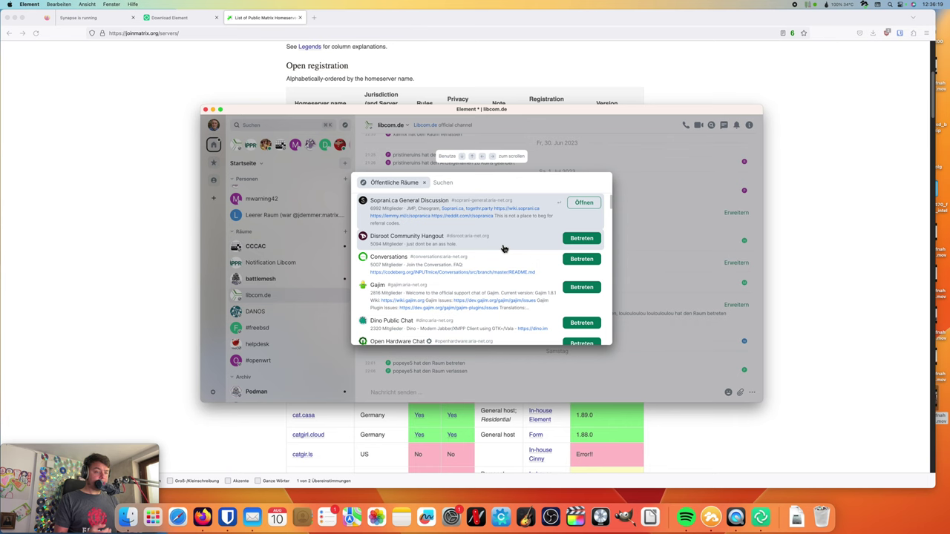
key("Escape")
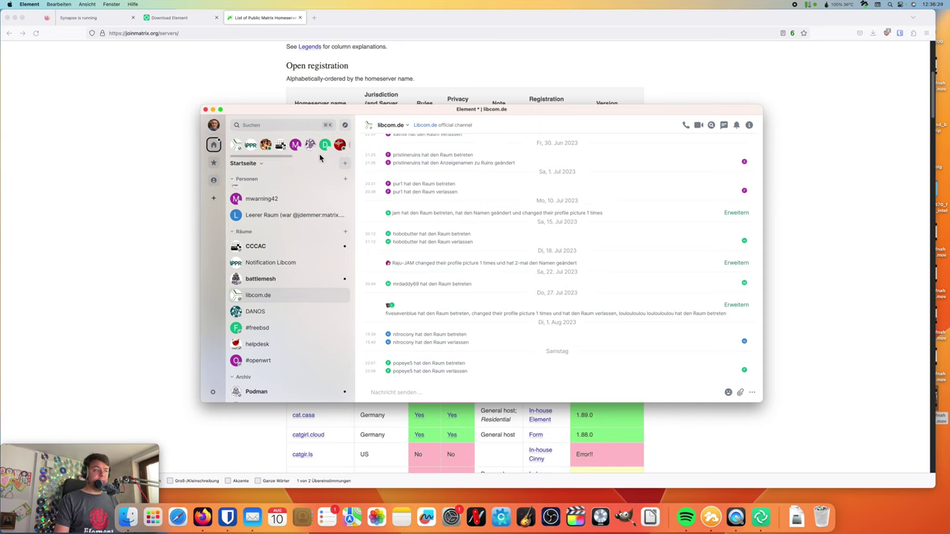
Step: Begin a new private room named testpace and show its advanced settings
left_click(344, 163)
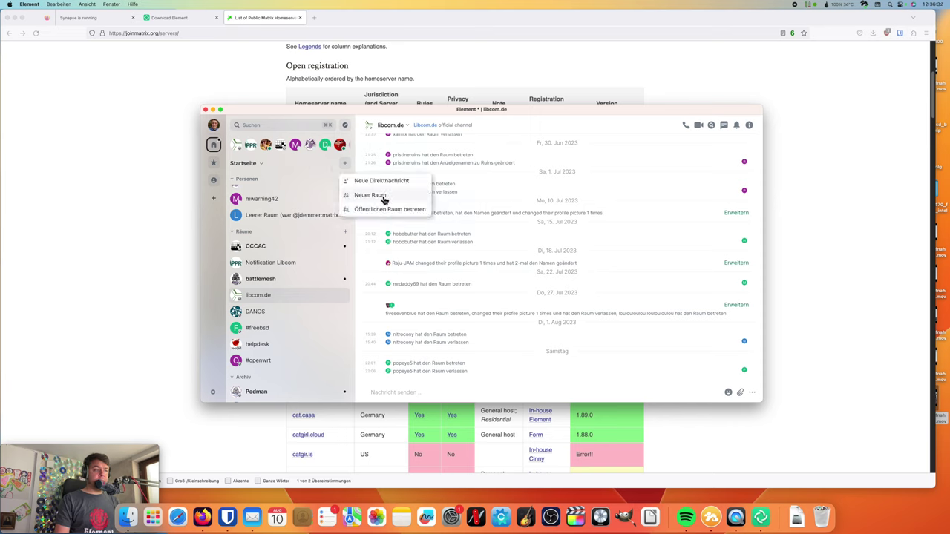
left_click(384, 196)
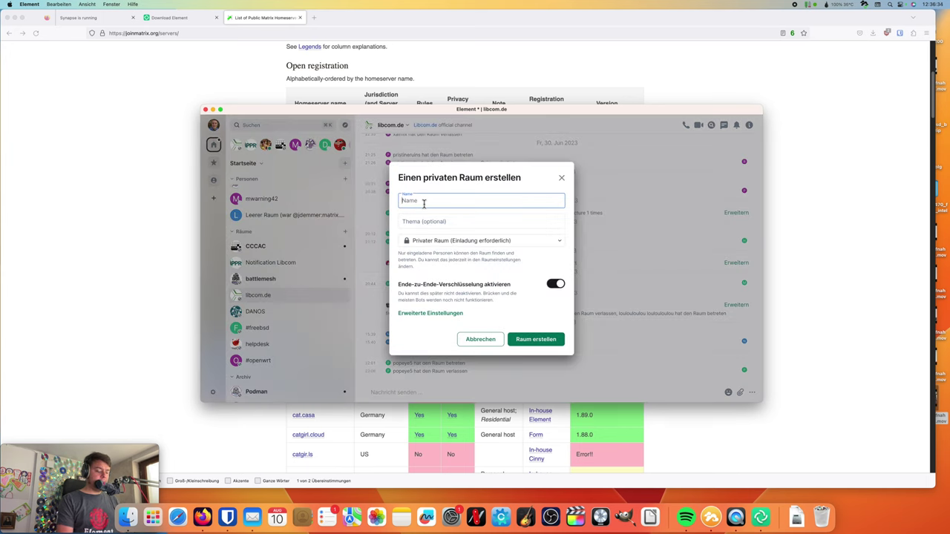
type("testpace")
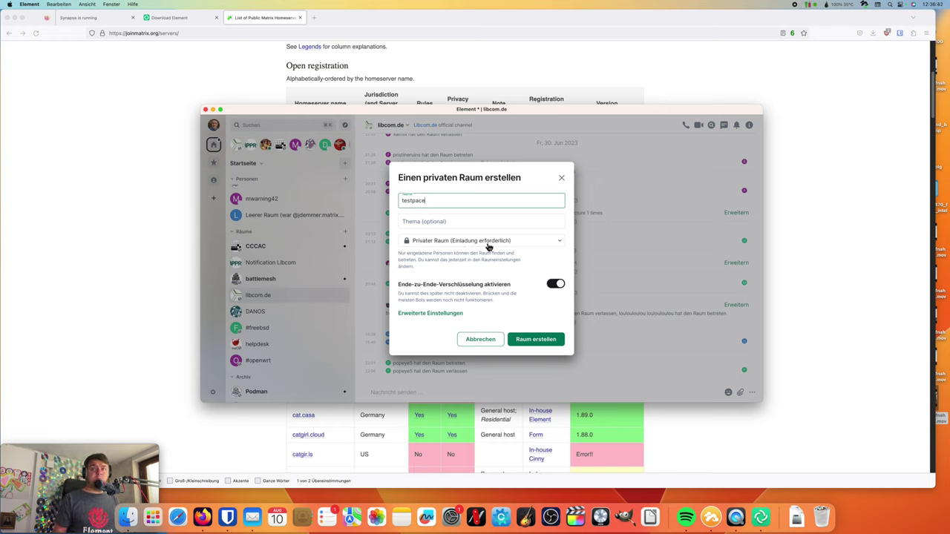
left_click(433, 313)
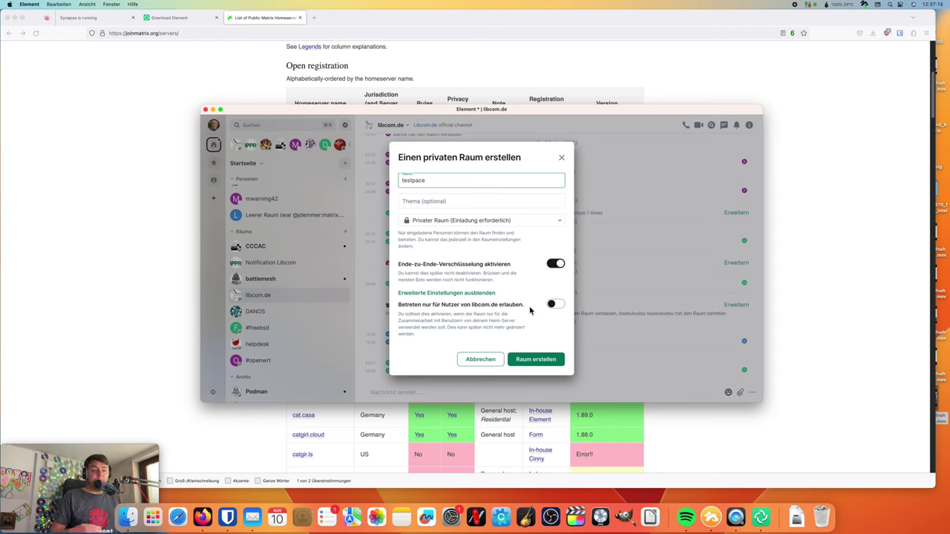
Step: Try out the libcom.de-only access and end-to-end encryption options, and discard the new room
left_click(554, 305)
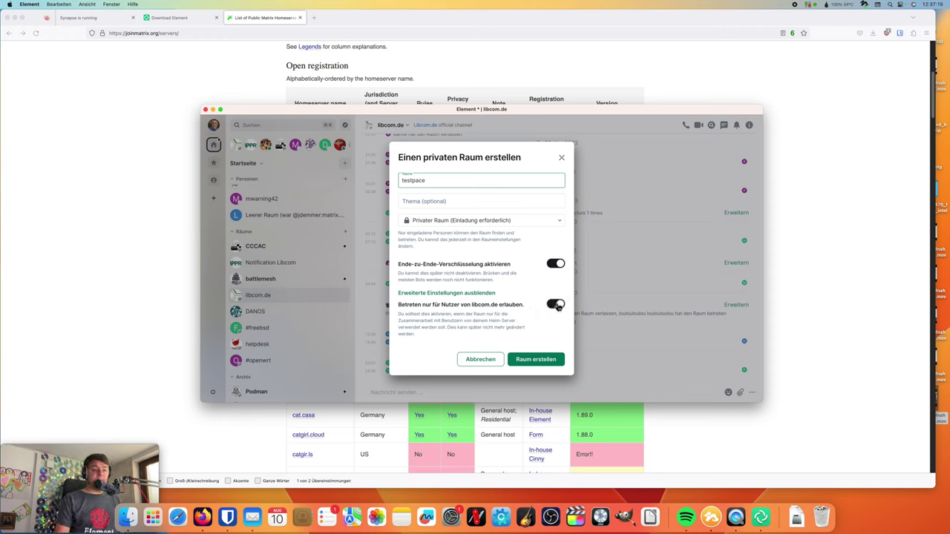
left_click(553, 304)
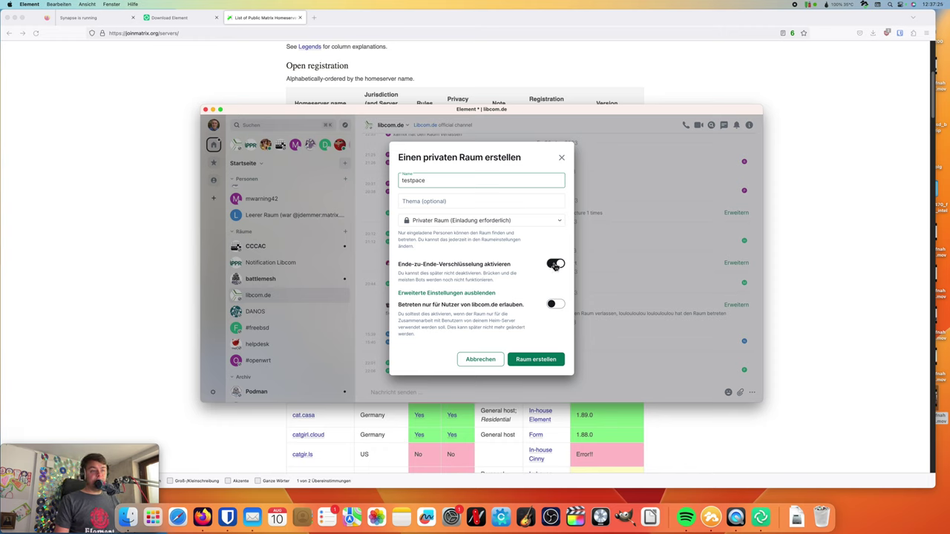
left_click(556, 267)
left_click(556, 267)
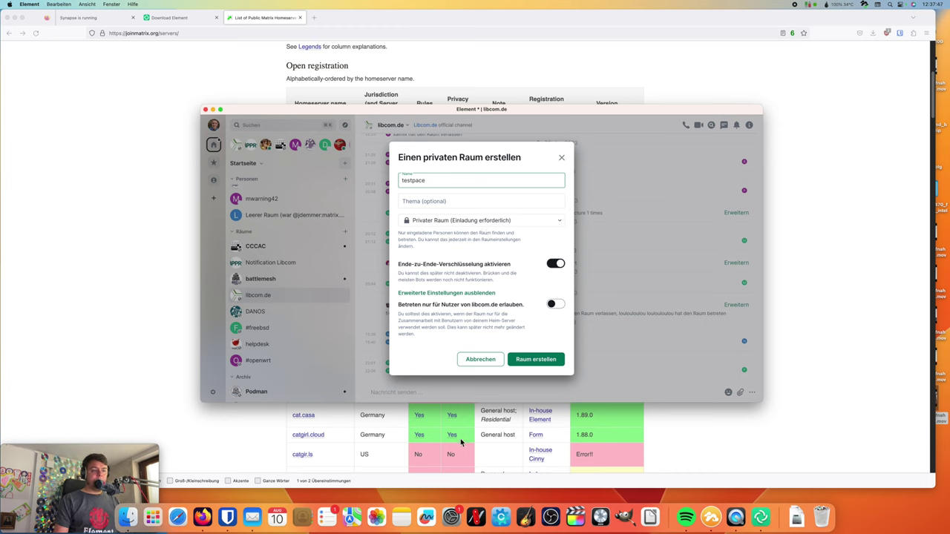
left_click(484, 362)
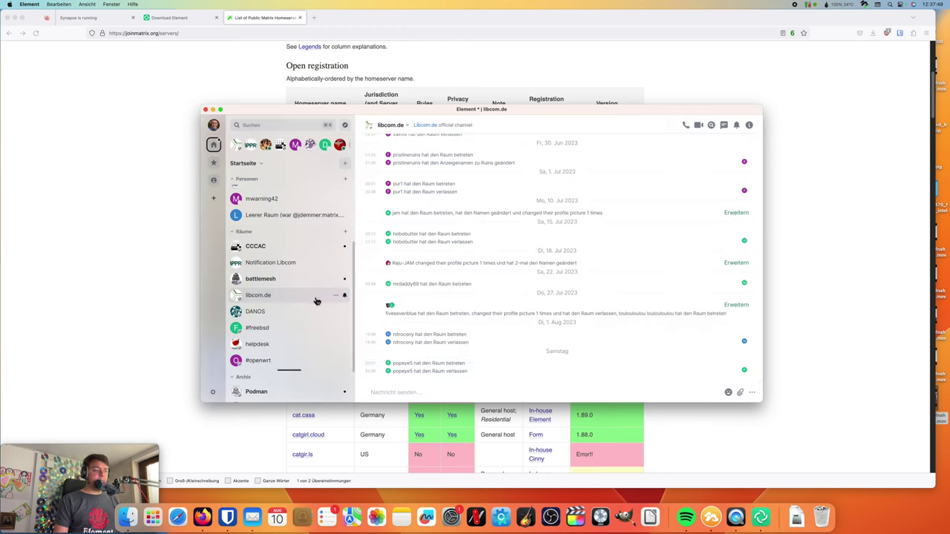
Step: Explore the public rooms again, listing those of the libcom.de server
left_click(345, 127)
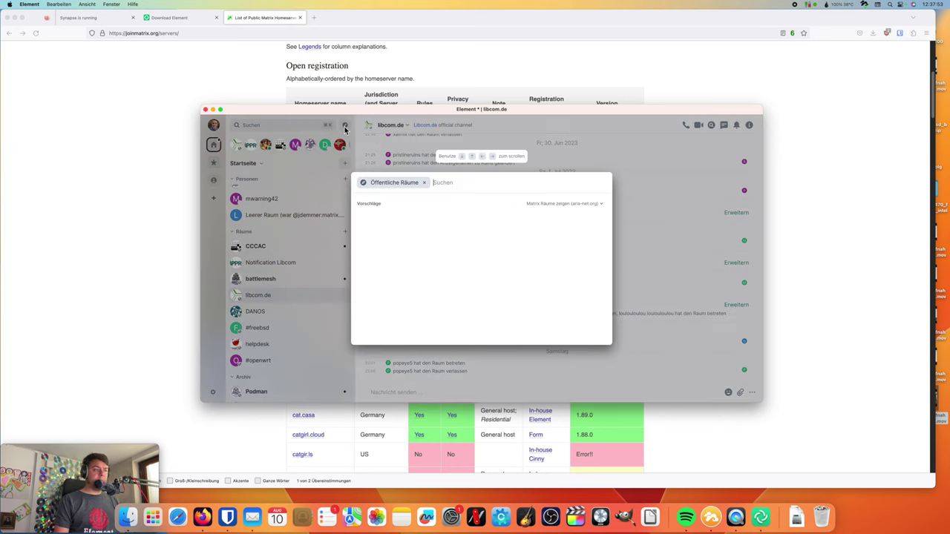
left_click(580, 205)
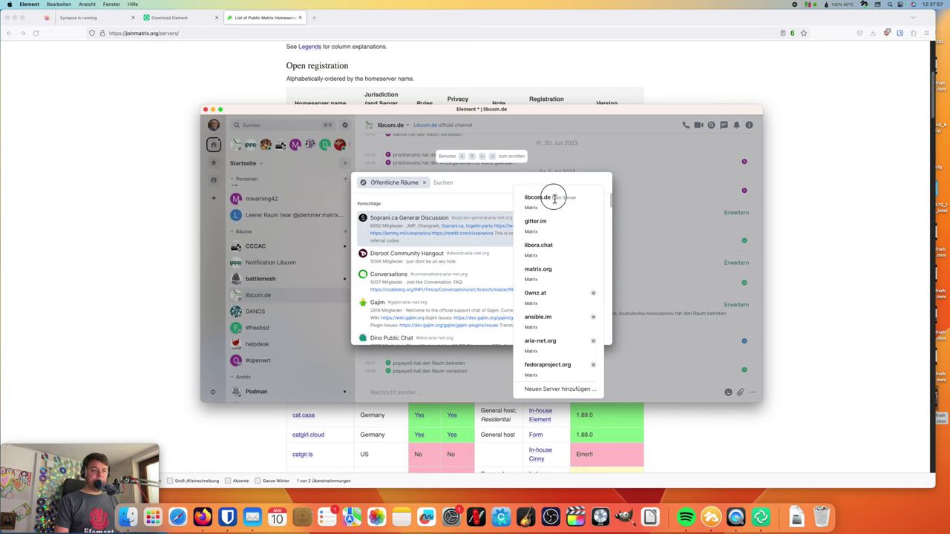
left_click(553, 198)
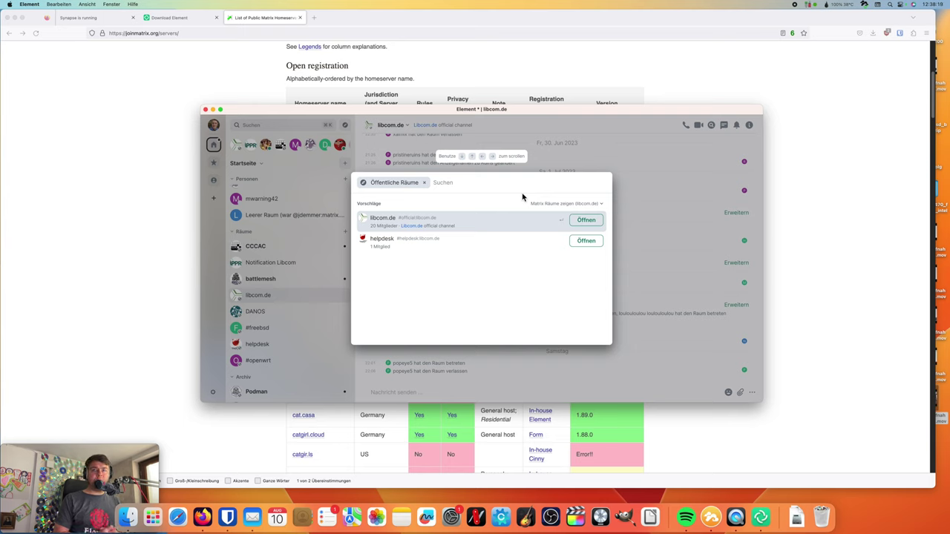
left_click(460, 235)
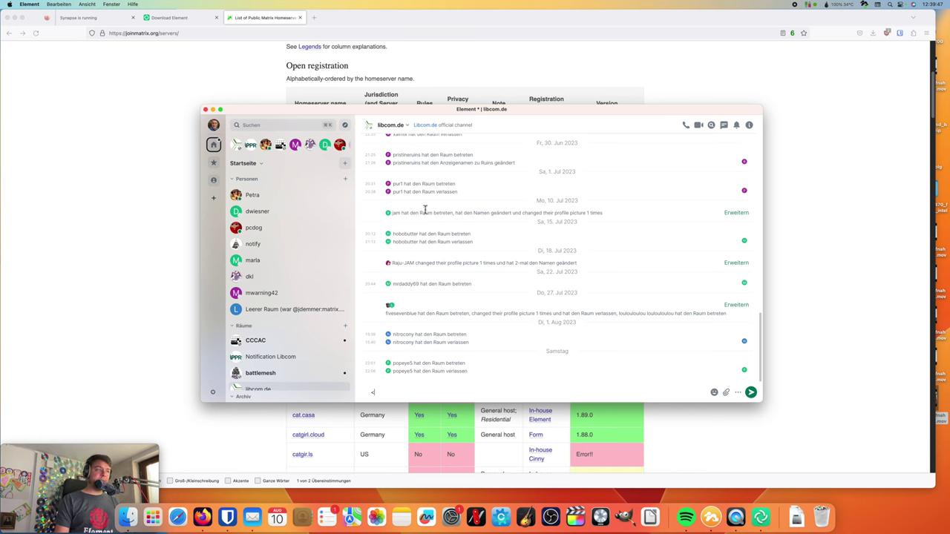
Step: Switch to Firefox and open element.libcom.de in a new tab
left_click(159, 146)
key("super+t")
type("element.")
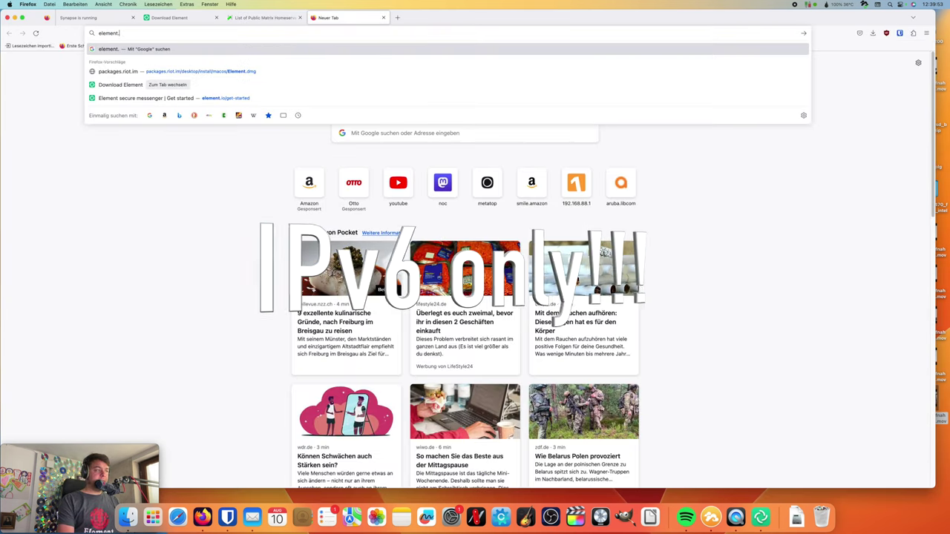
type("libcom.de")
key("Return")
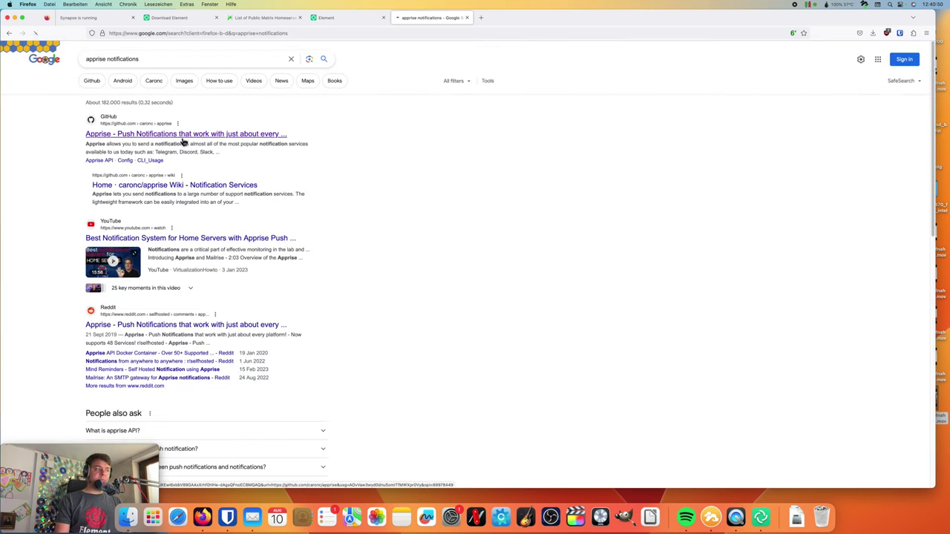
Step: Open the Apprise repository on GitHub from the search results and read through the README's supported notification services
left_click(179, 138)
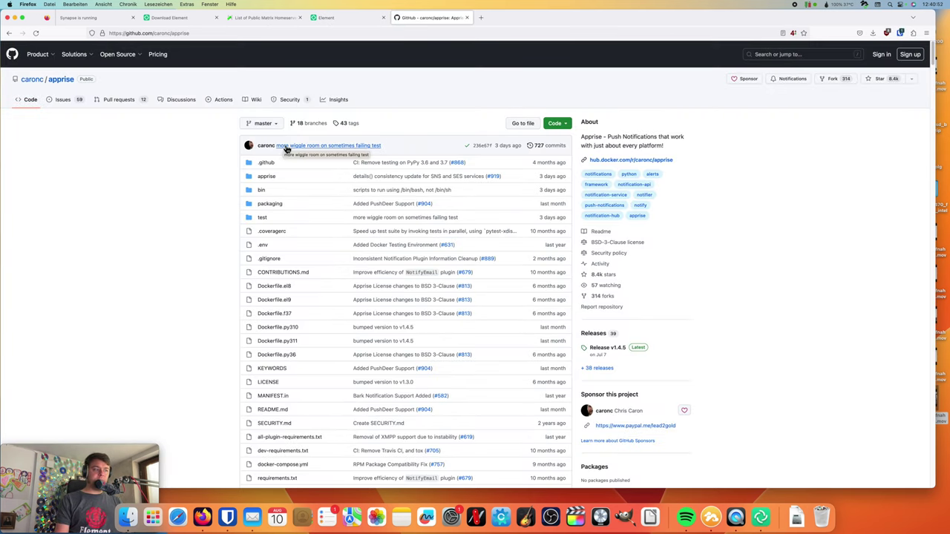
scroll(189, 217, "down", 15)
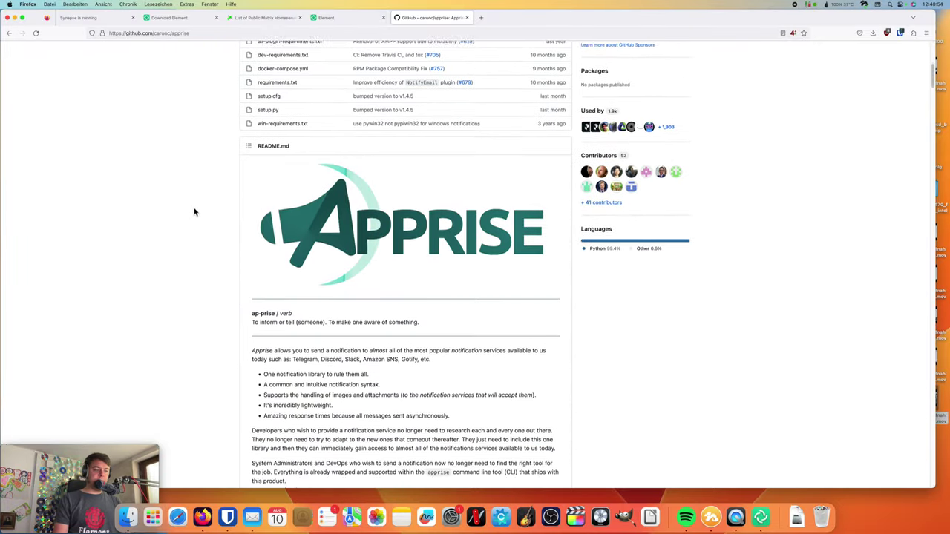
scroll(212, 203, "down", 15)
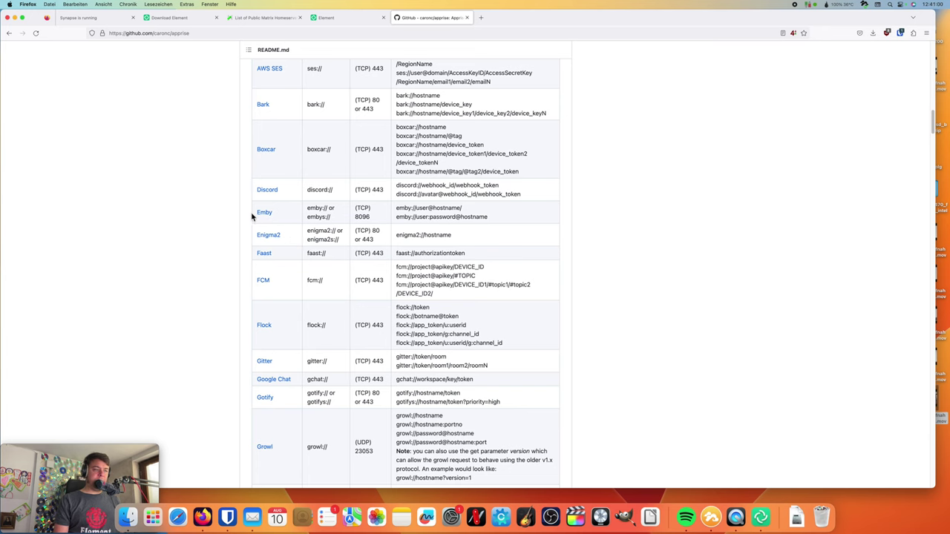
scroll(228, 243, "down", 3)
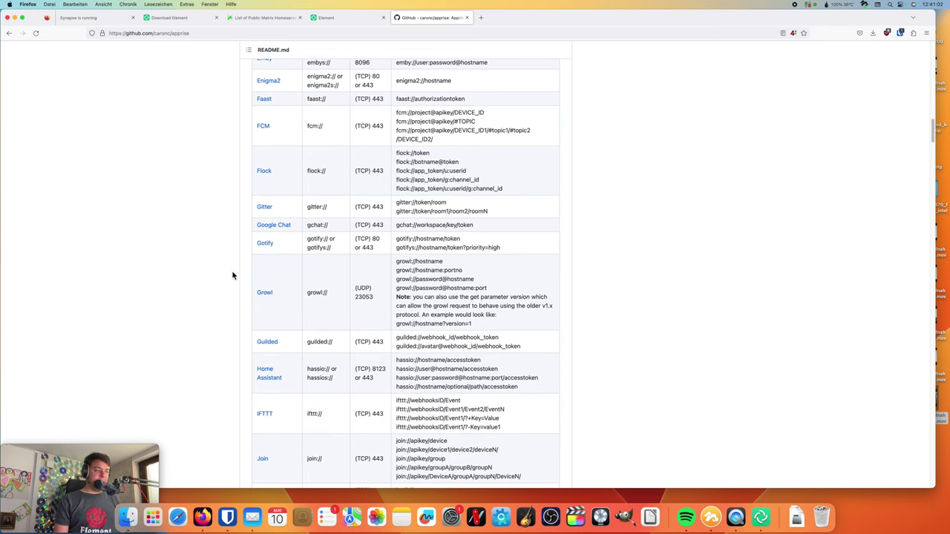
scroll(256, 292, "down", 3)
scroll(263, 295, "down", 15)
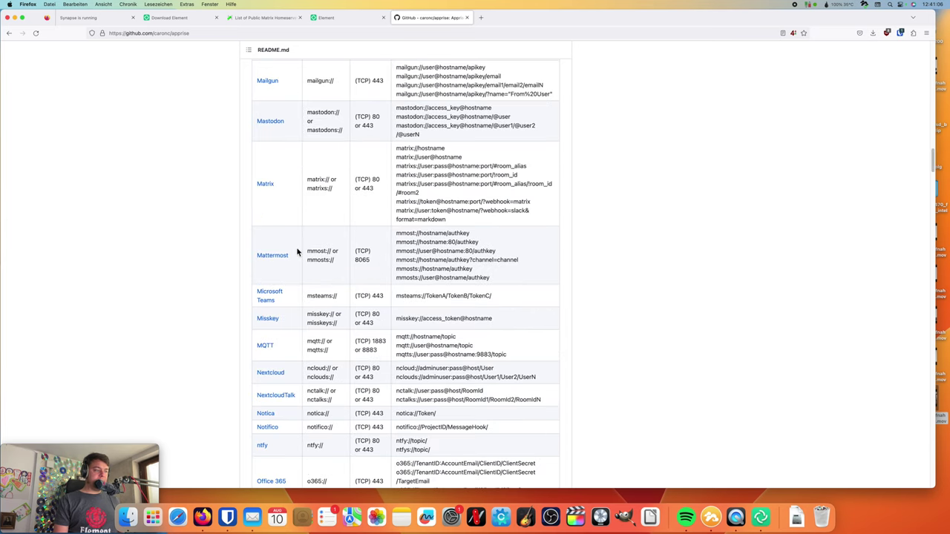
scroll(275, 287, "down", 1)
scroll(249, 308, "down", 2)
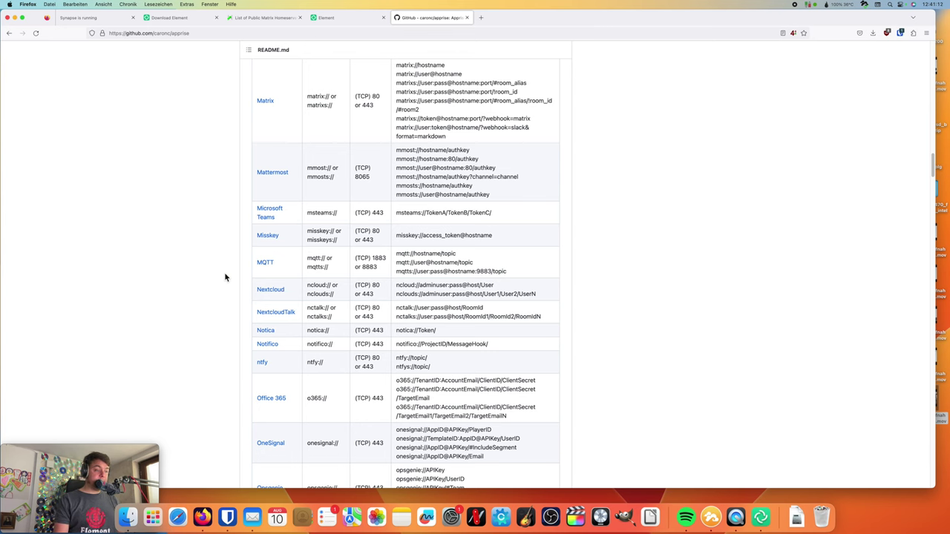
scroll(253, 369, "down", 10)
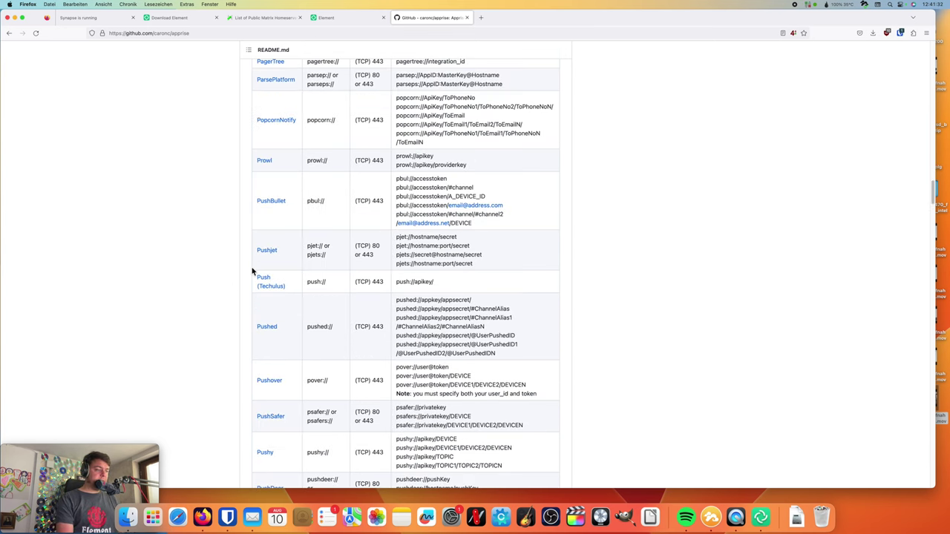
Step: Find the Matrix entry in the README's service table by searching for "matrix"
key("ctrl+f")
type("matrix")
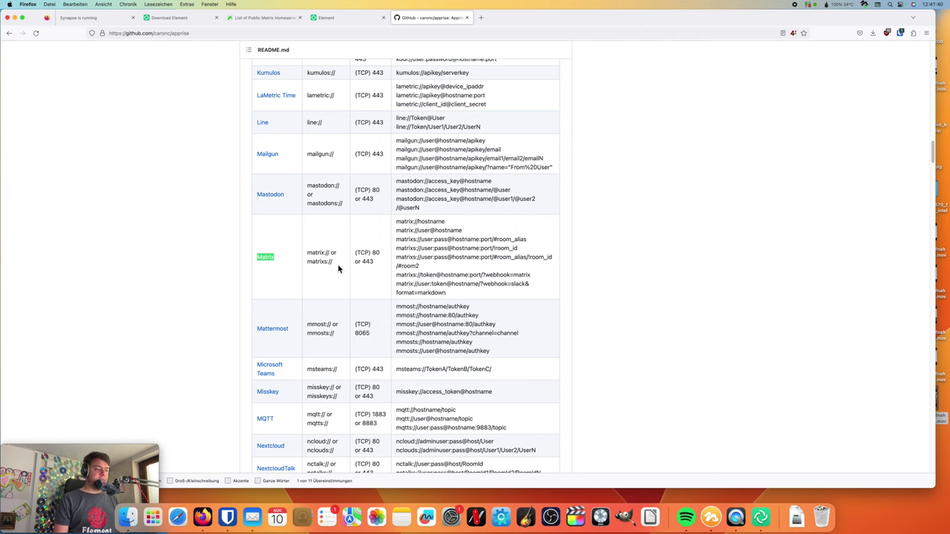
scroll(339, 269, "down", 7)
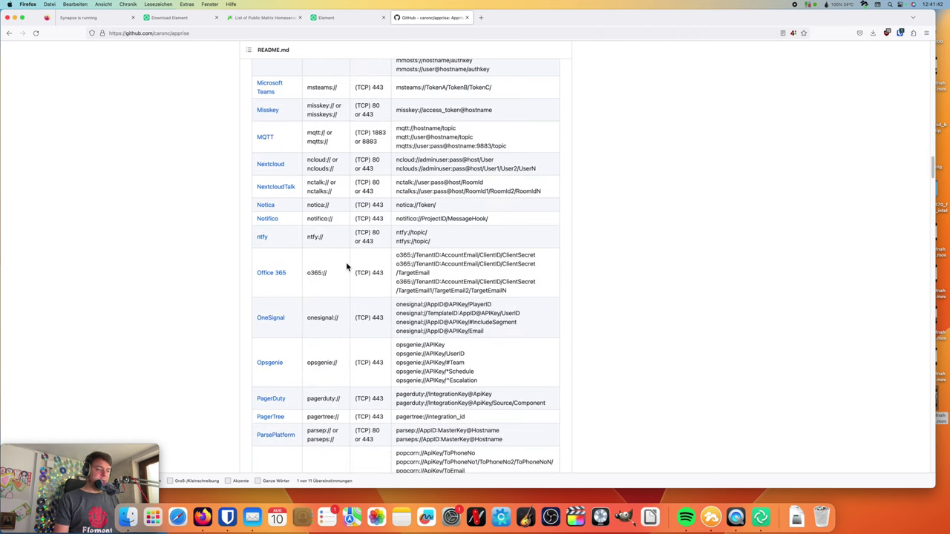
Step: Search the README for "signal" and step through the matches to the Signal API entry
key("super+f")
type("signal")
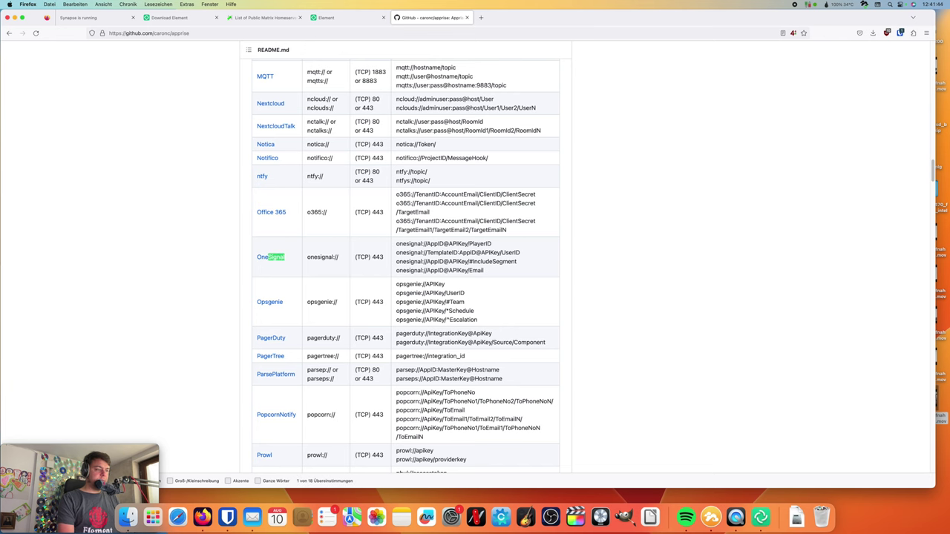
key("Return")
key("Return")
key("Return")
key("Return")
key("Return")
key("Return")
key("Return")
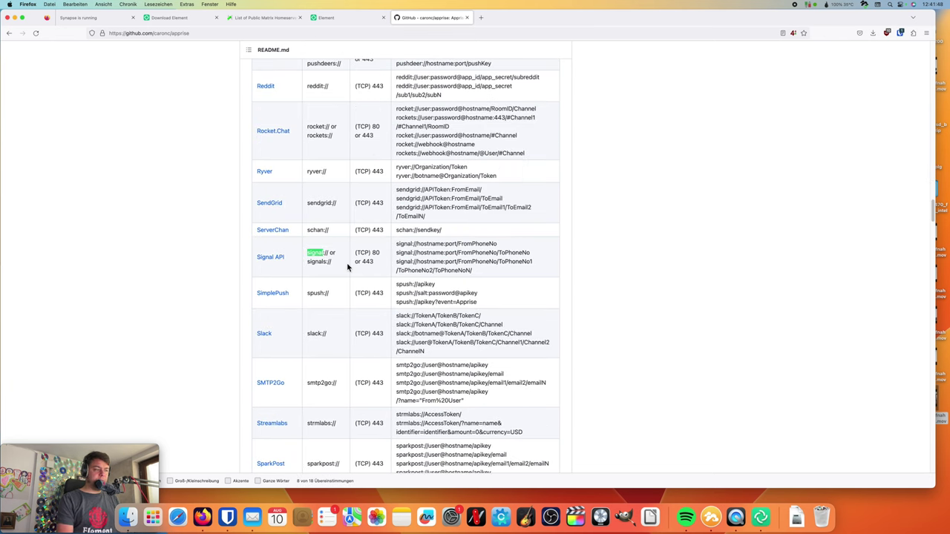
Step: Search the README for "whatsapp" and close the Apprise page to return to the Element web client
key("super+f")
type("twi")
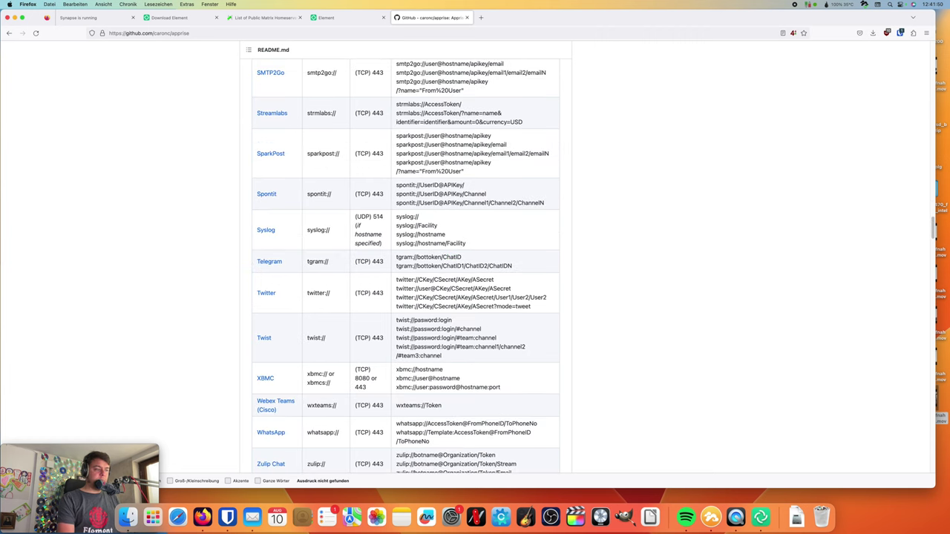
key("BackSpace")
key("BackSpace")
key("BackSpace")
type("whatsapp")
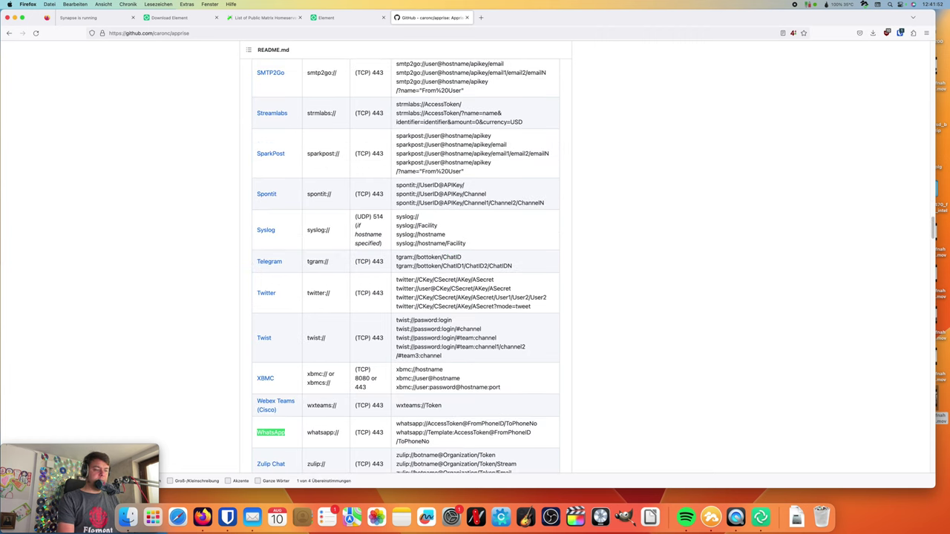
key("Return")
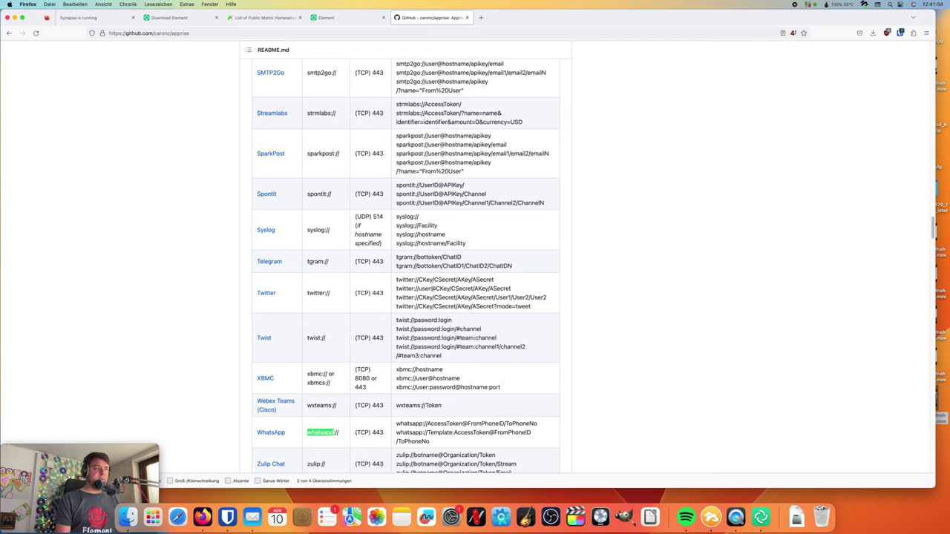
key("super+w")
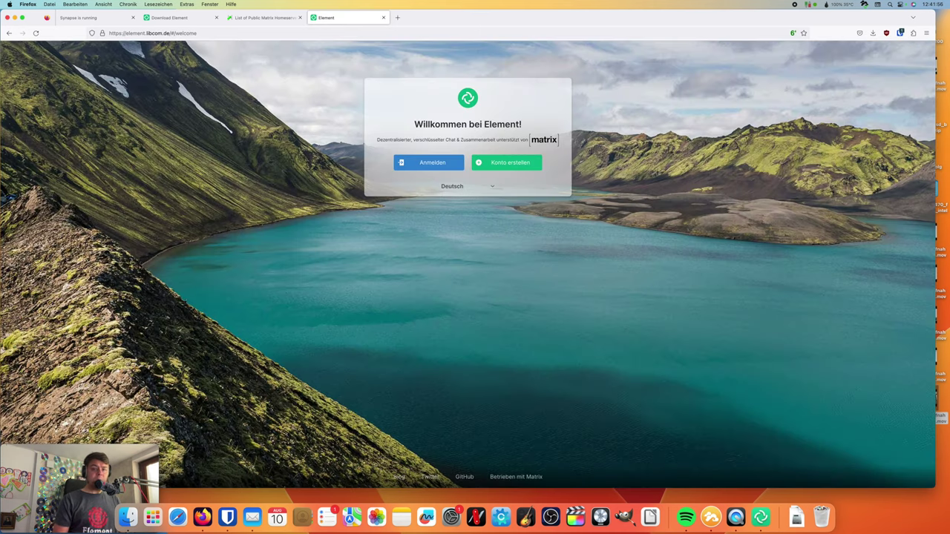